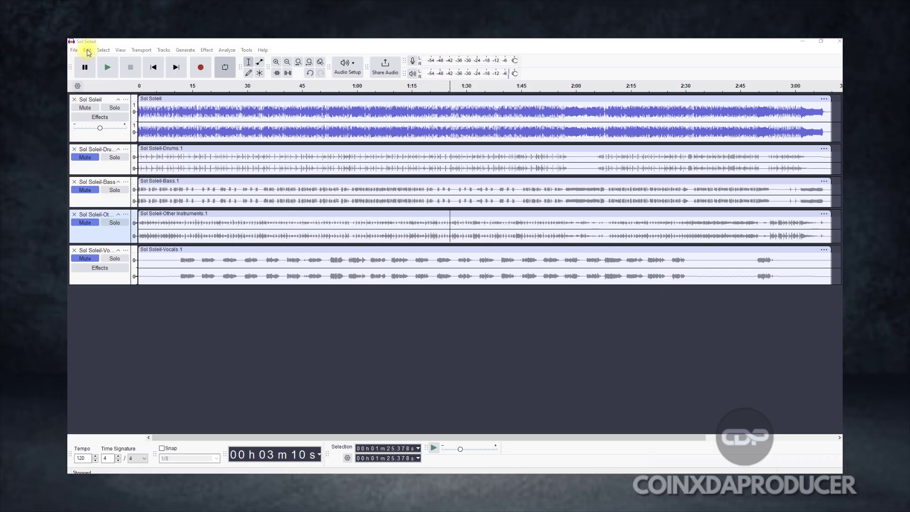
- Check the mod-openvino status in the Modules preferences and close the preferences without saving
click(87, 50)
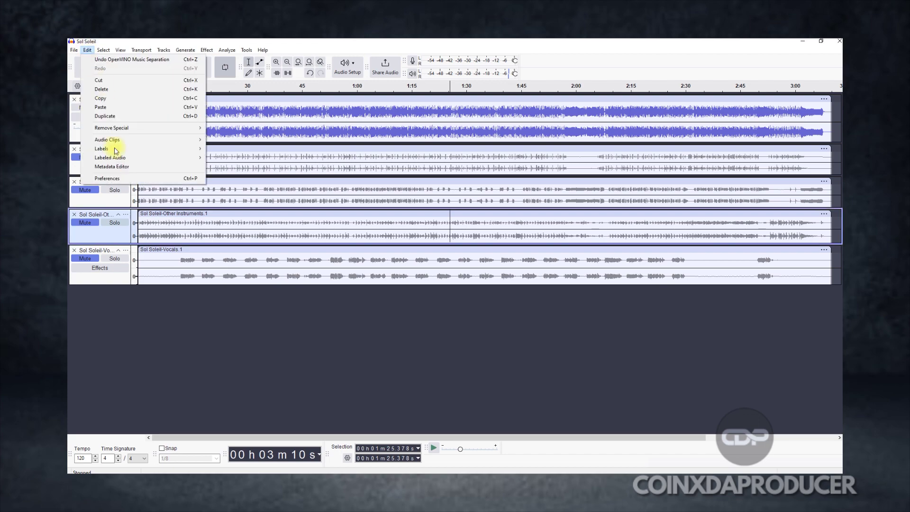
click(120, 180)
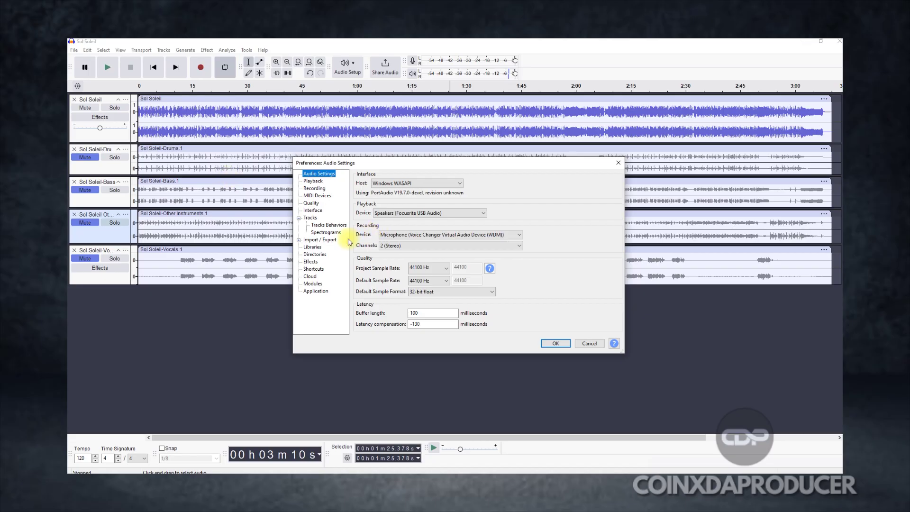
click(318, 284)
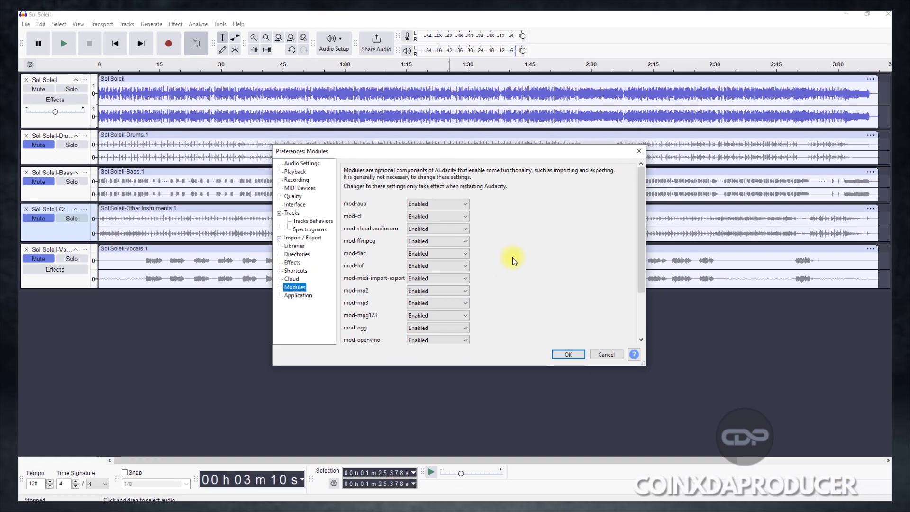
scroll(506, 257, down, 2)
scroll(538, 258, down, 1)
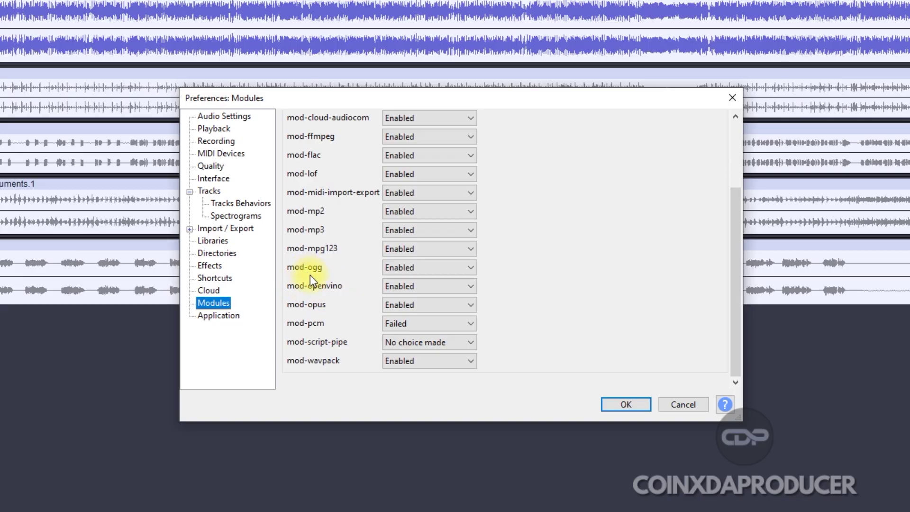
click(440, 307)
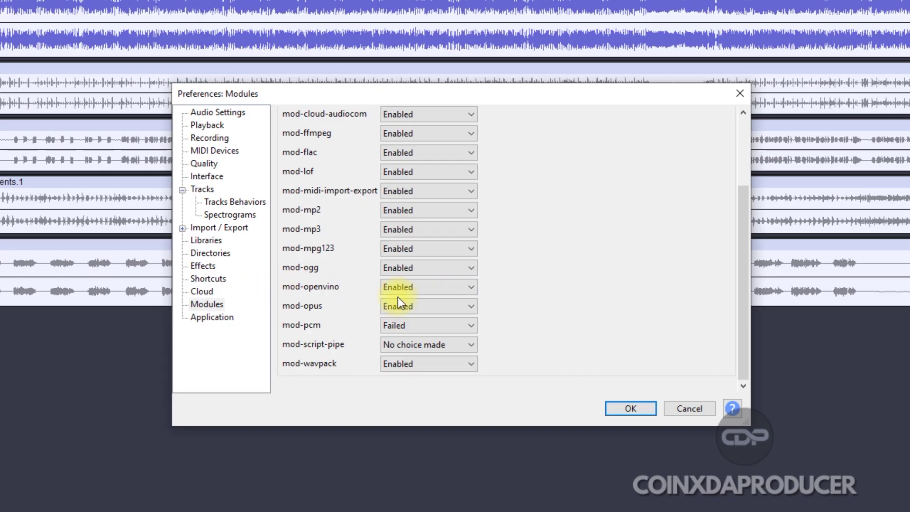
click(408, 289)
click(400, 313)
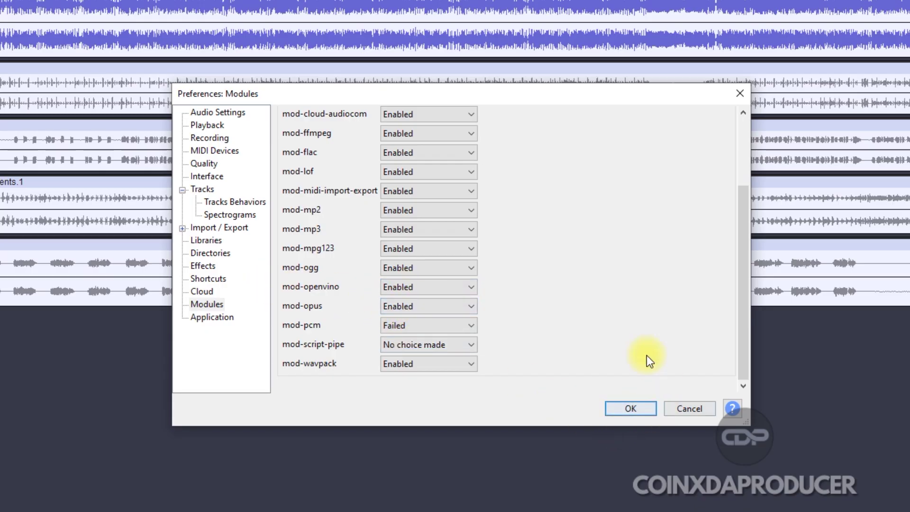
click(690, 407)
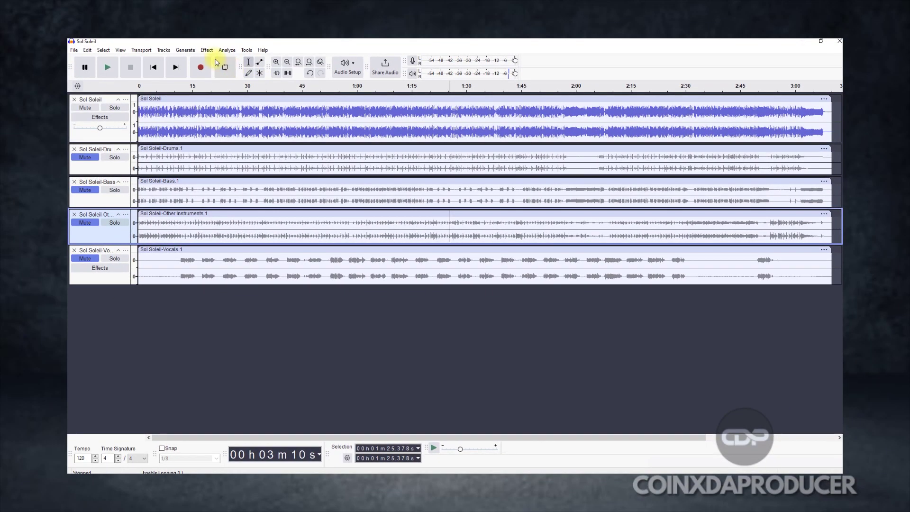
- Try to run OpenVINO Music Separation from the OpenVINO AI Effects without a selected time range
click(217, 63)
click(206, 51)
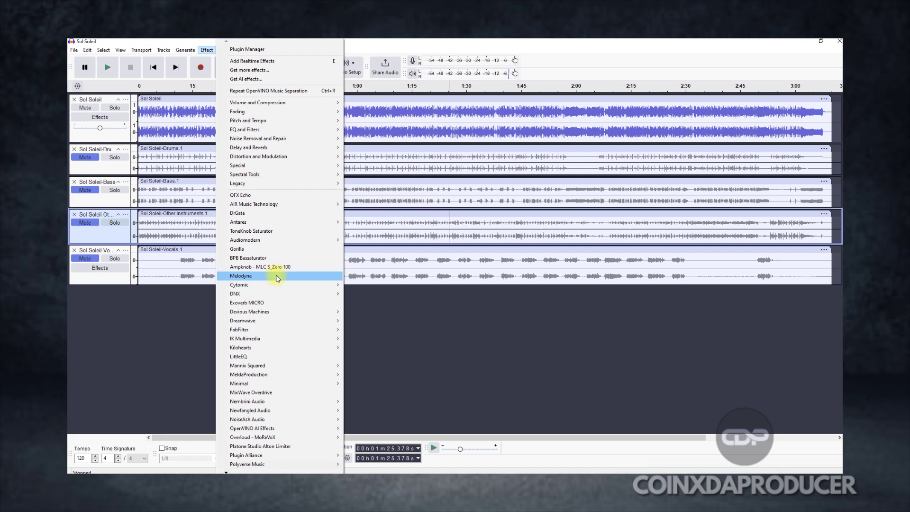
scroll(284, 335, down, 8)
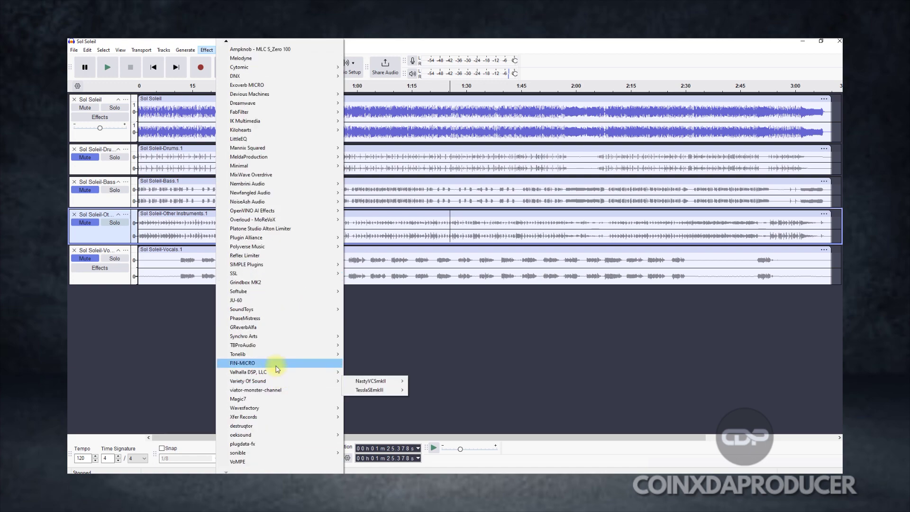
scroll(246, 45, up, 8)
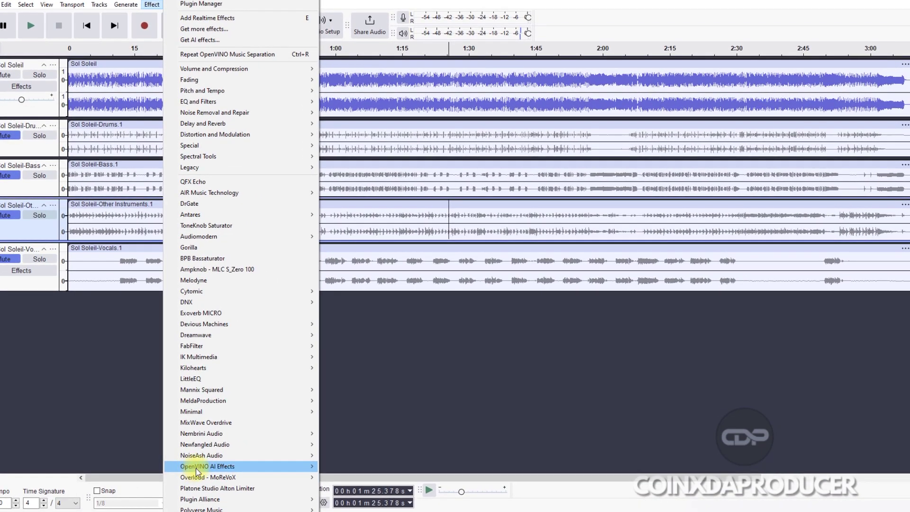
mouse_move(217, 468)
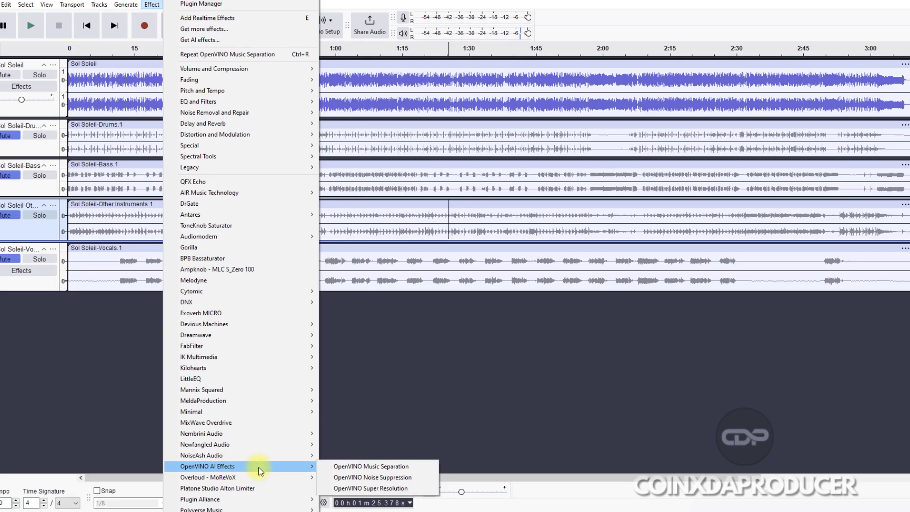
click(385, 467)
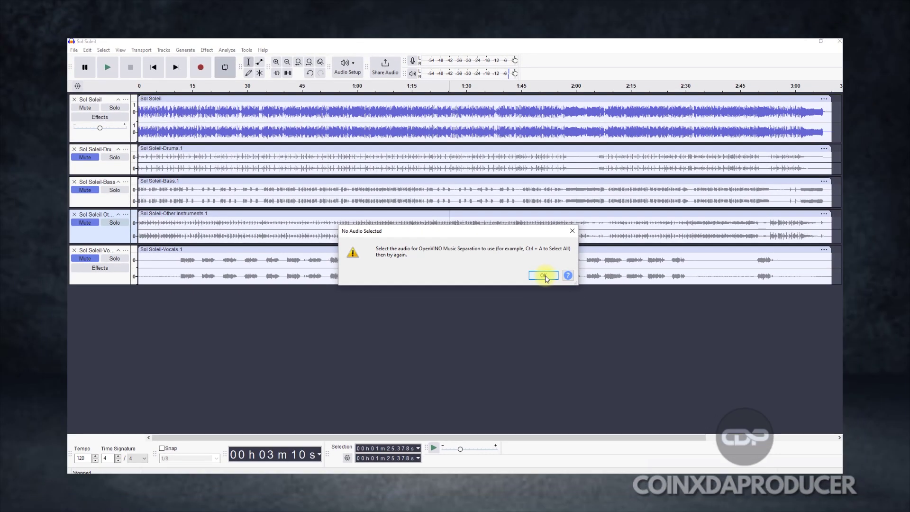
click(562, 280)
- Cut the old Vocals, Other Instruments, Bass and Drums clips out of their muted tracks, keeping the original Sol Soleil clip
double_click(301, 111)
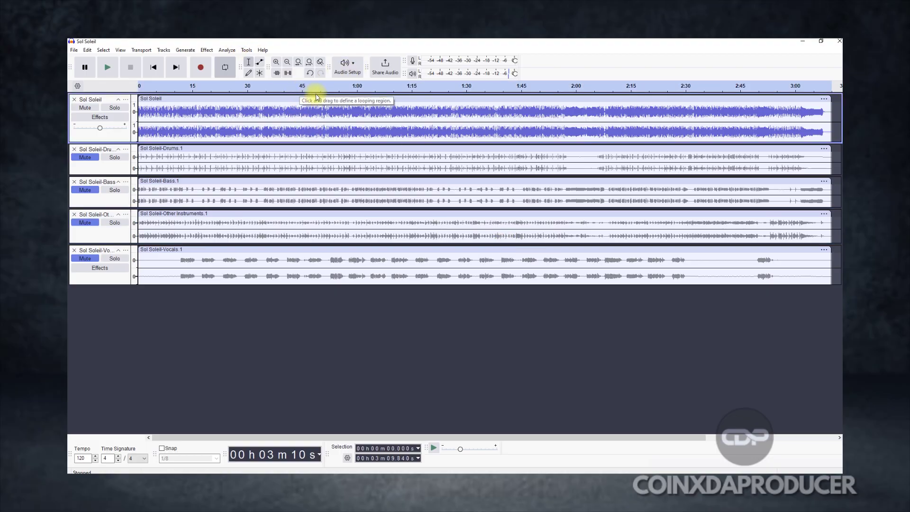
click(823, 250)
click(777, 256)
click(823, 214)
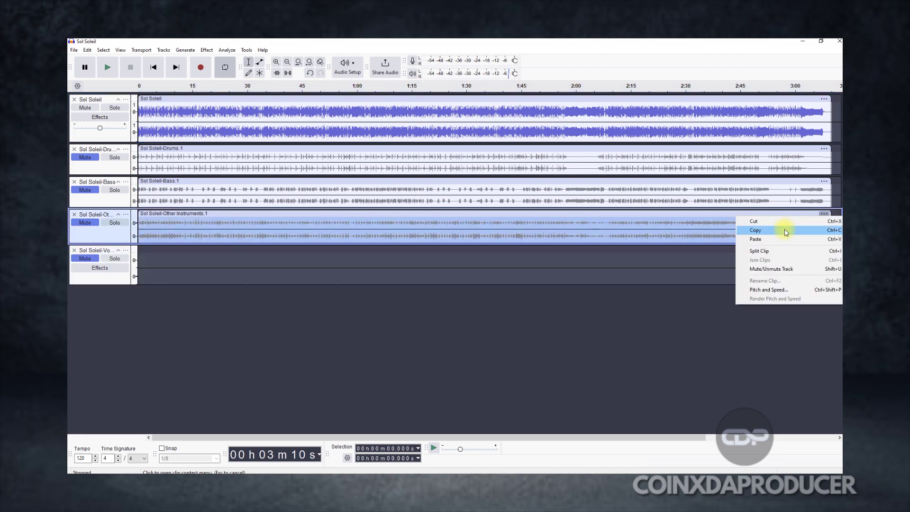
click(777, 229)
click(823, 181)
click(773, 187)
click(823, 149)
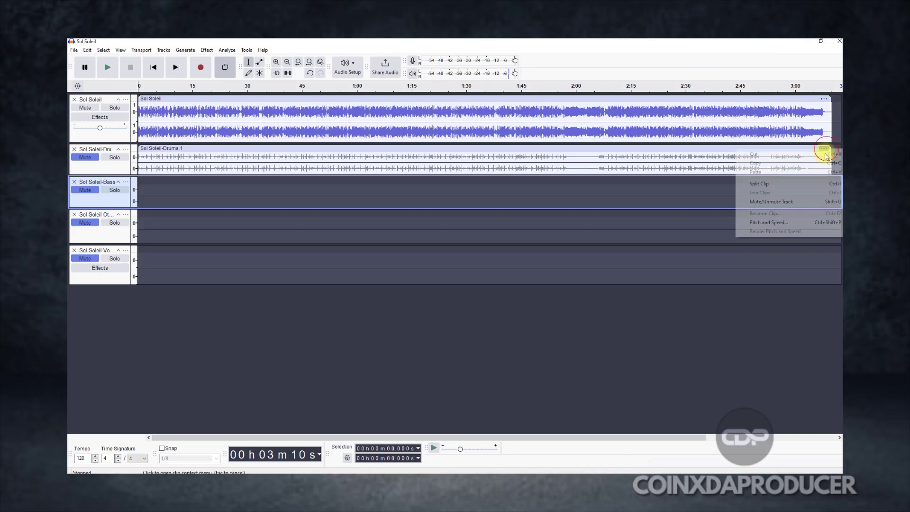
click(757, 154)
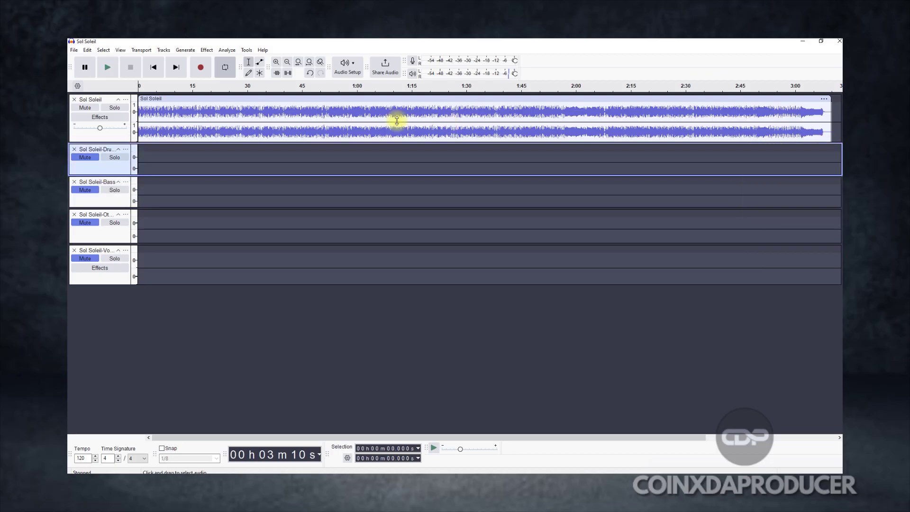
- Play the original Sol Soleil mix from the beginning to hear it before separation
click(158, 72)
click(110, 69)
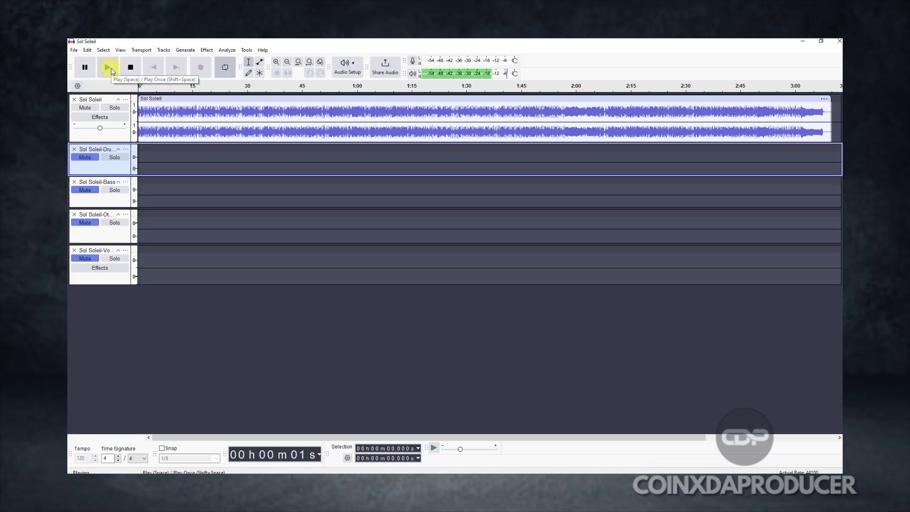
click(705, 467)
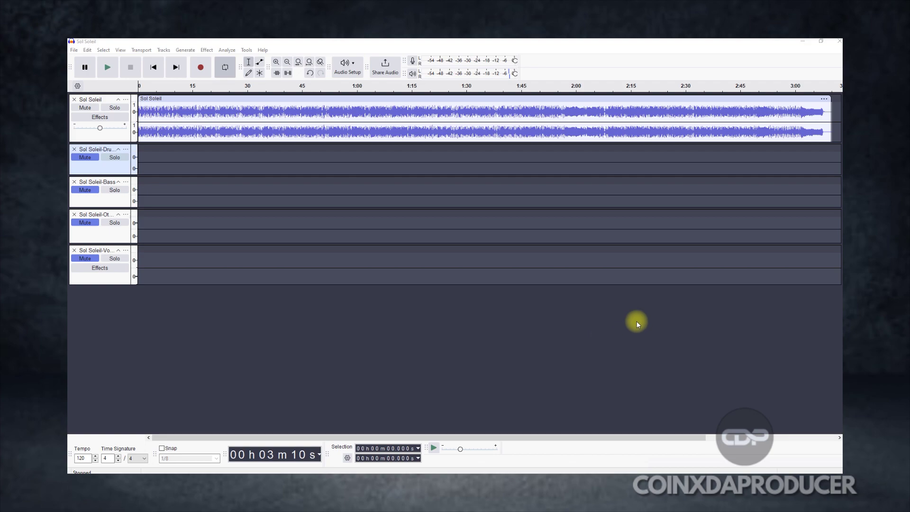
- Select the whole Sol Soleil clip and apply OpenVINO Music Separation in (4 Stem) Drums, Bass, Vocals, Others mode
click(323, 120)
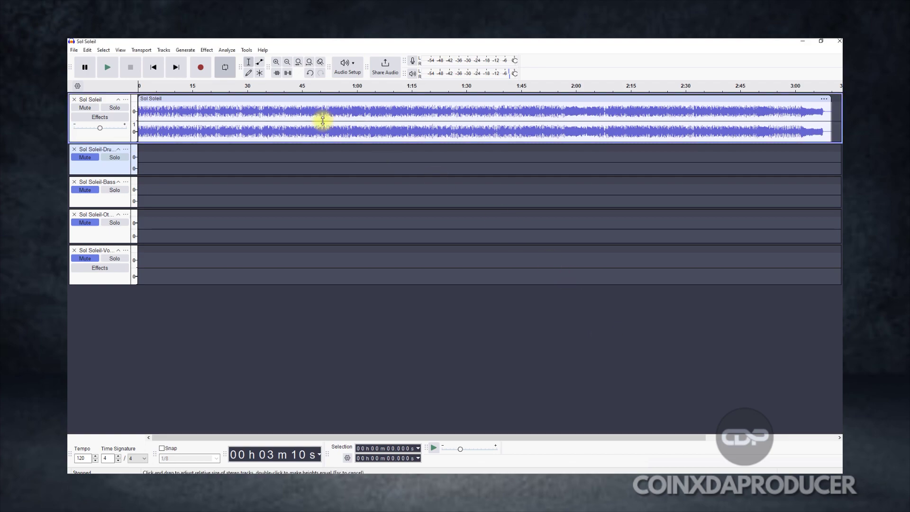
double_click(341, 122)
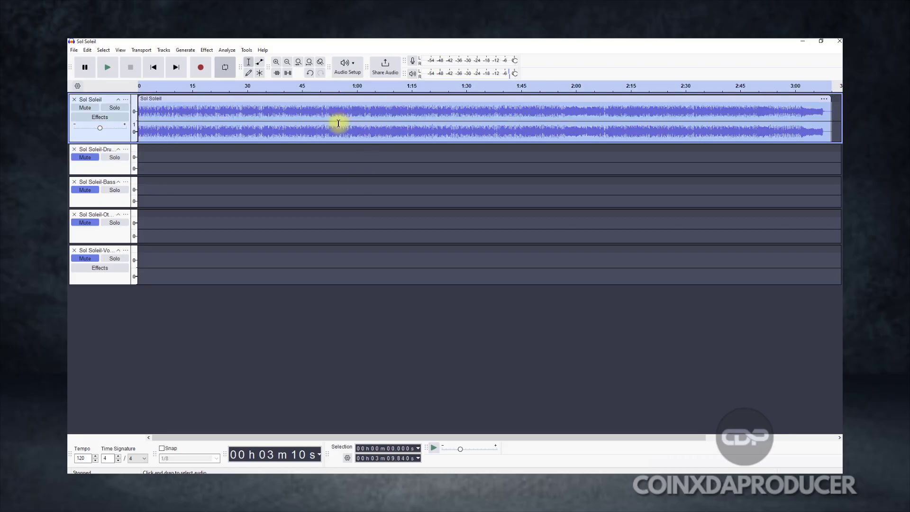
click(208, 51)
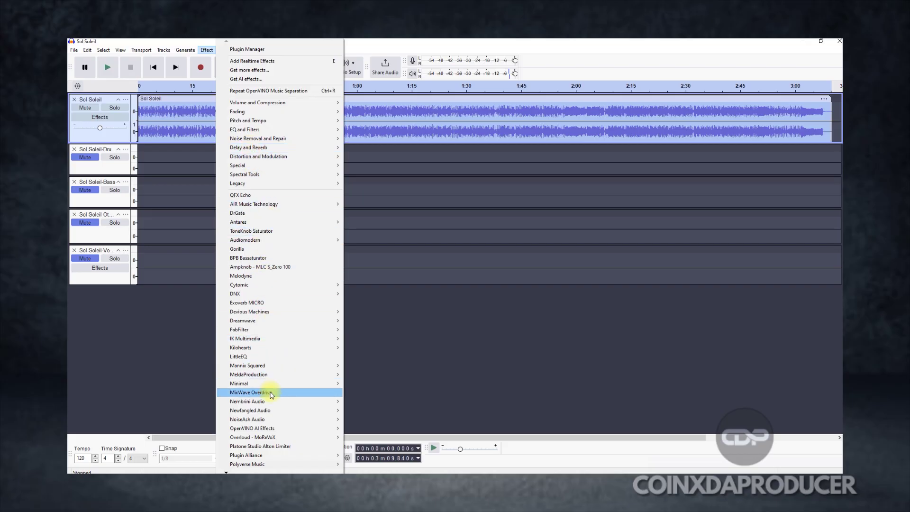
mouse_move(310, 429)
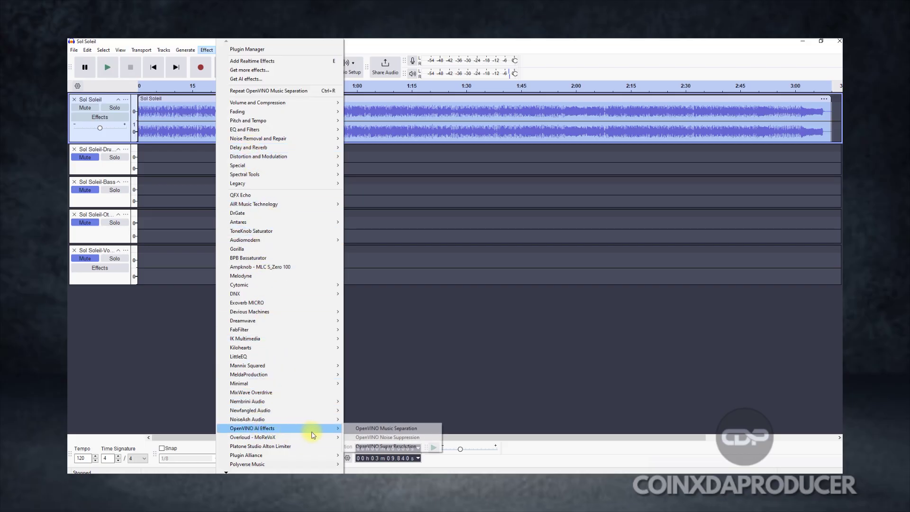
click(410, 428)
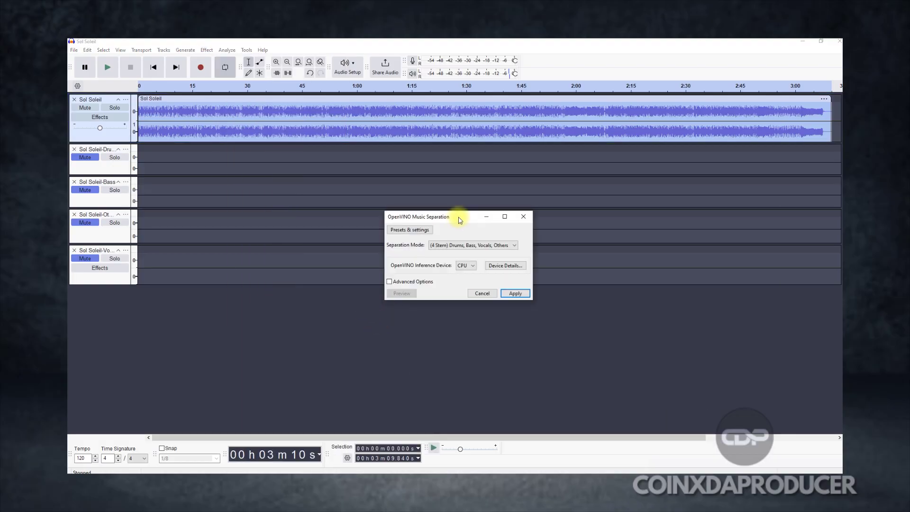
click(479, 249)
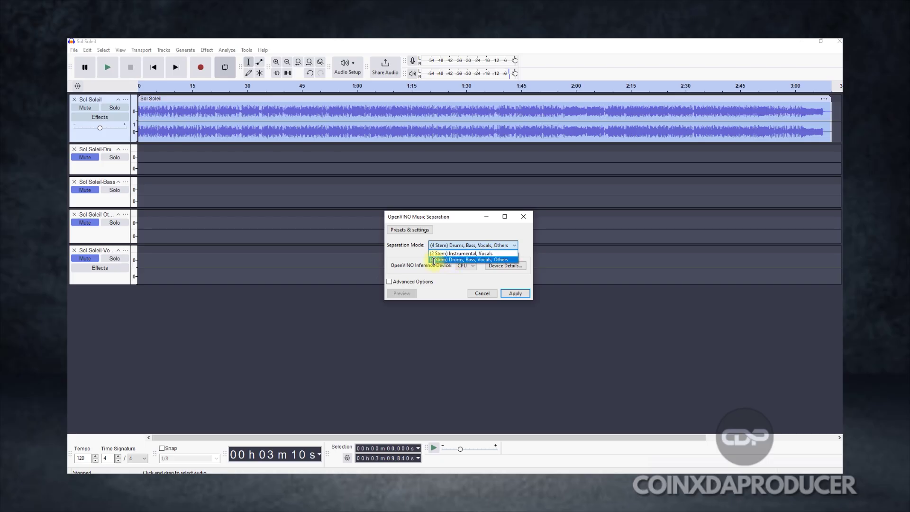
click(463, 260)
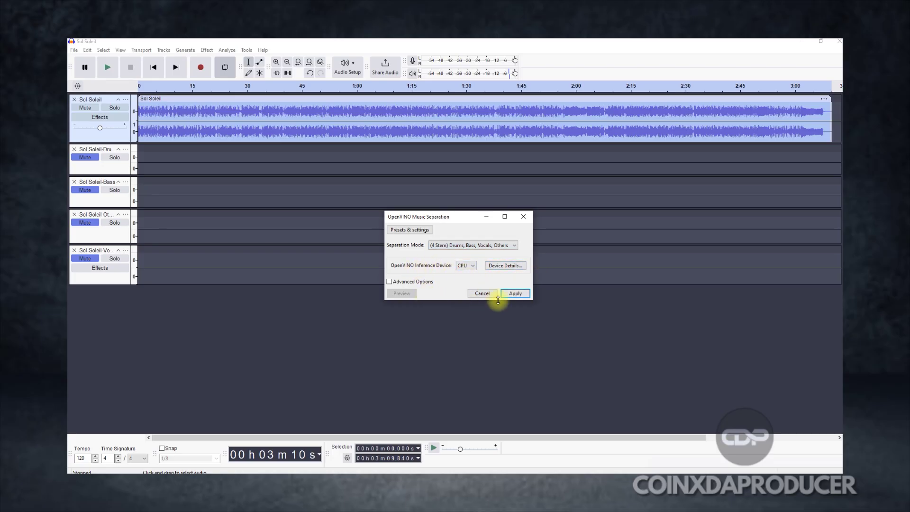
click(515, 294)
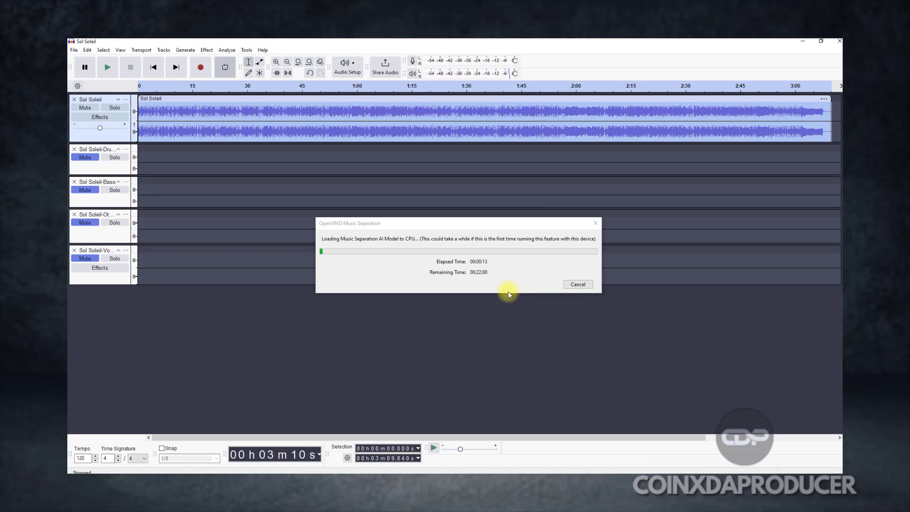
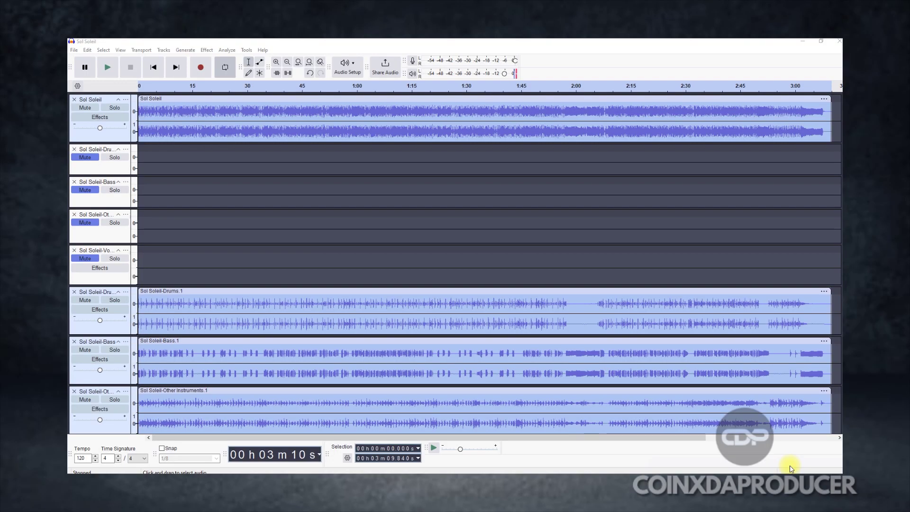
- Mute the original Sol Soleil track and play the newly separated stems from the start
key(shift+u)
key(space)
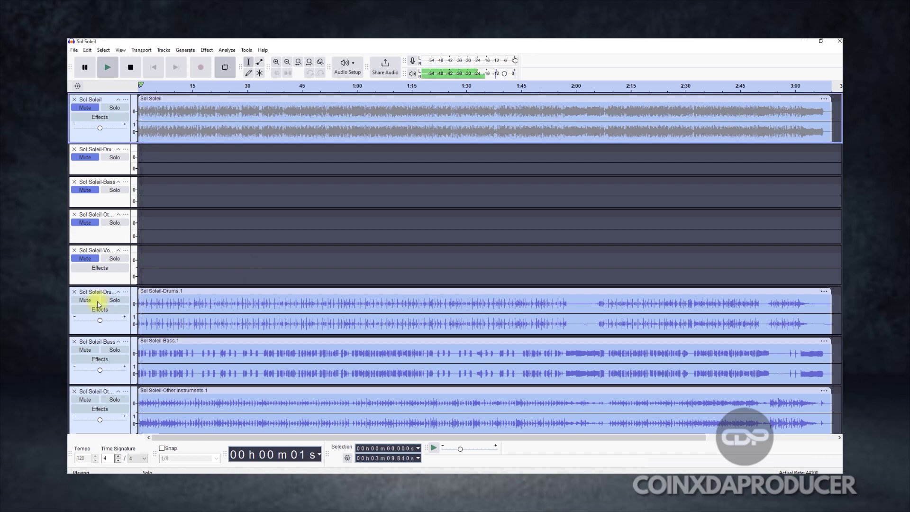
scroll(216, 315, down, 2)
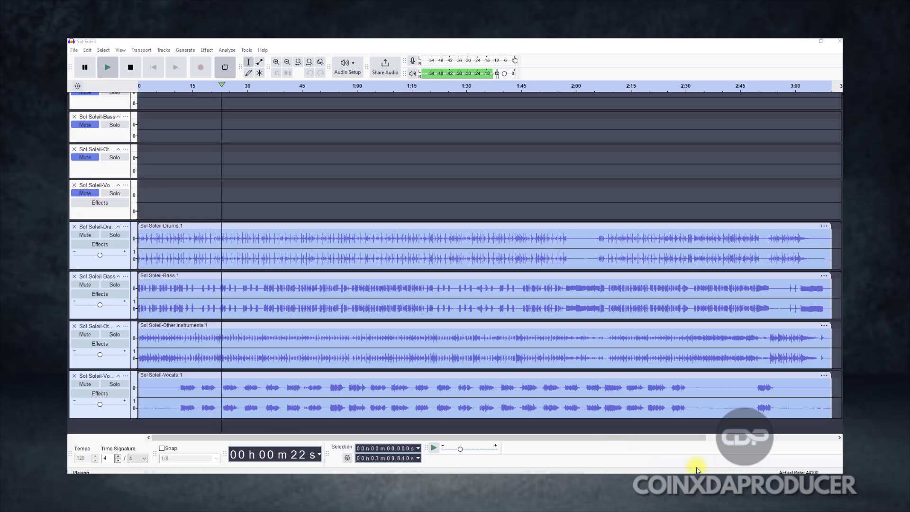
- Solo the new Vocals stem during playback to hear it alone
click(117, 386)
click(117, 386)
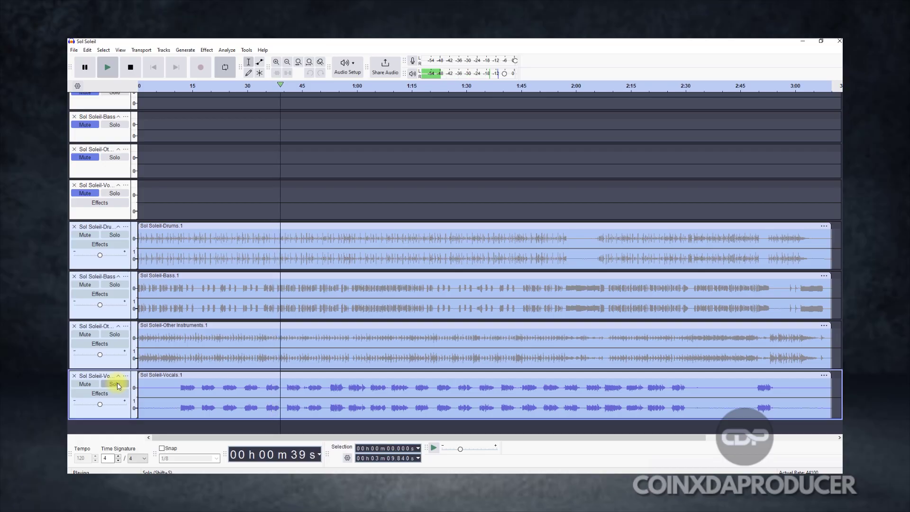
click(117, 384)
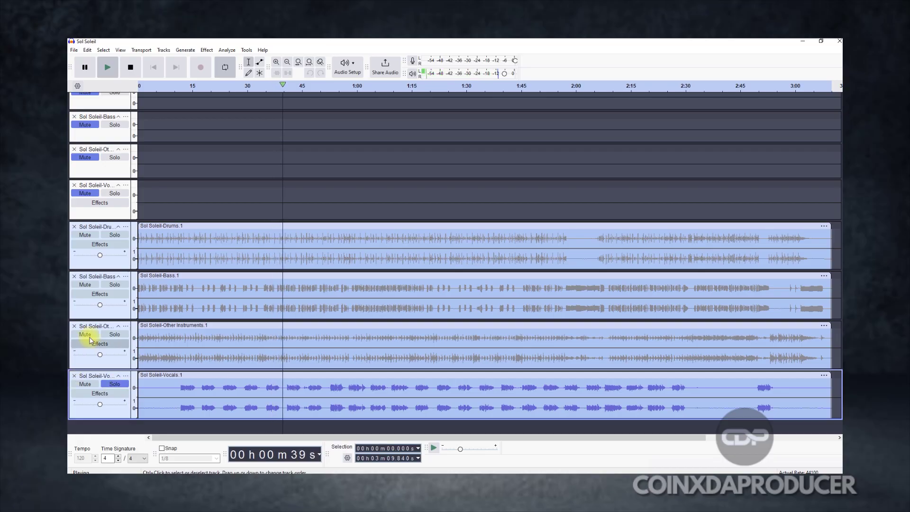
- Solo the new Other Instruments stem, and mute the new Vocals stem with its solo turned off
click(114, 335)
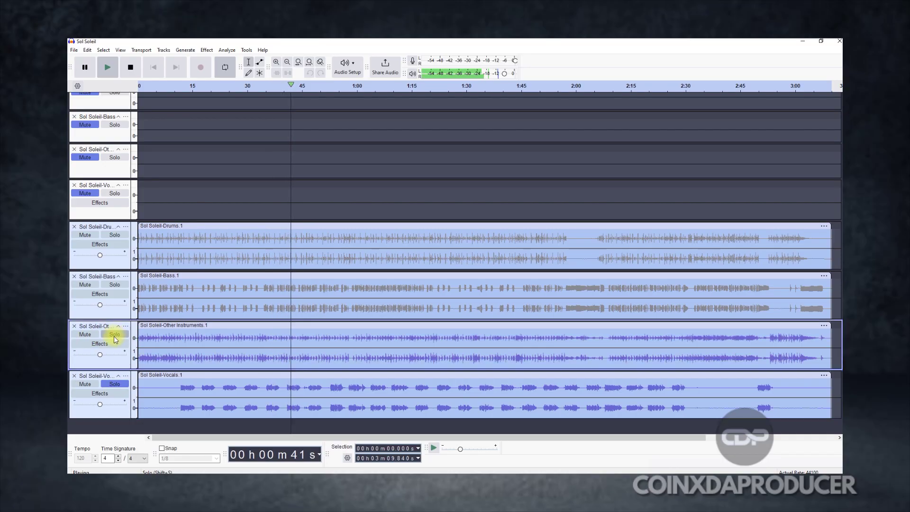
click(88, 386)
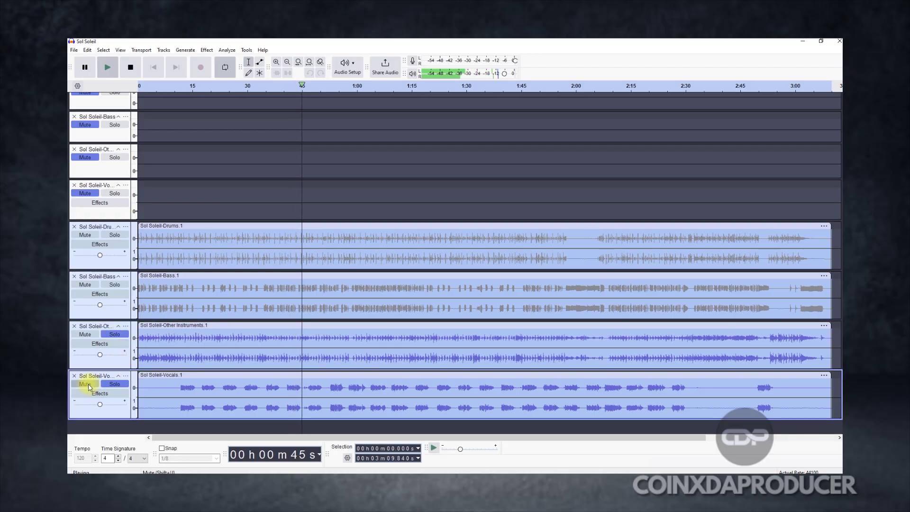
click(86, 384)
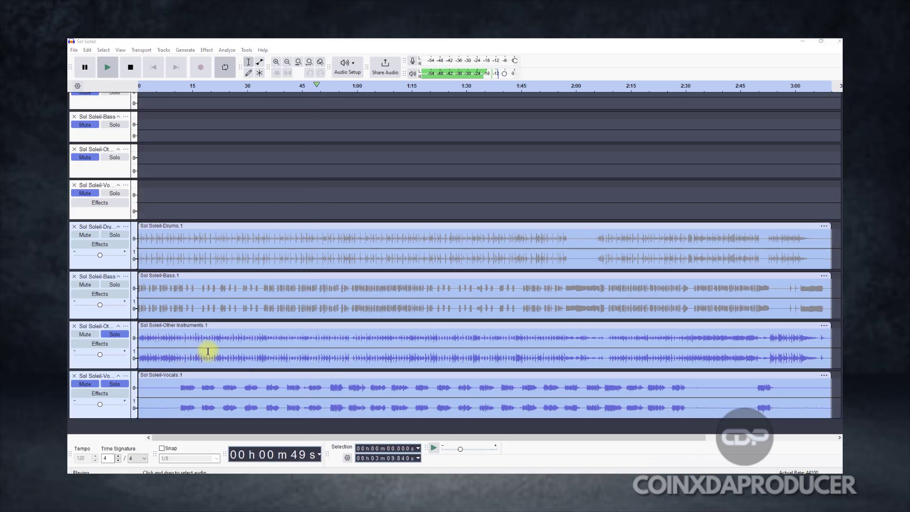
click(129, 386)
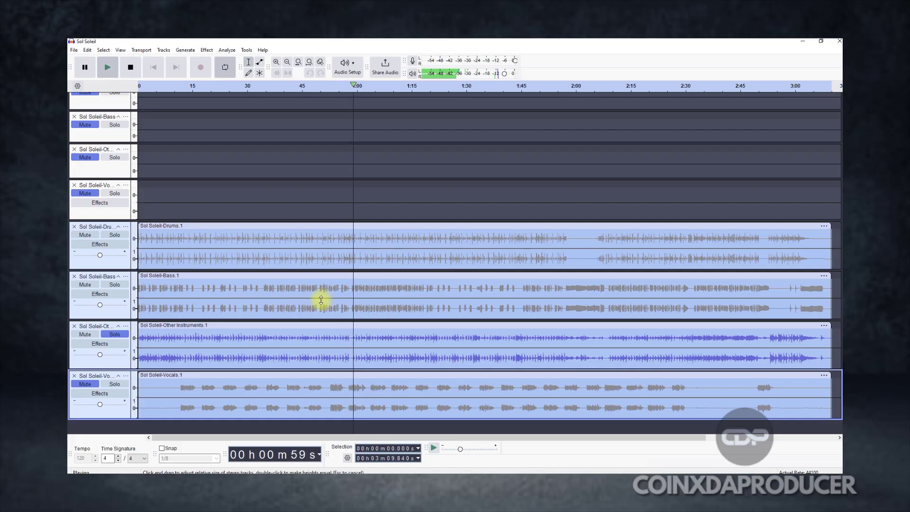
- Solo the new Bass stem, and mute the new Other Instruments stem with its solo turned off
click(116, 284)
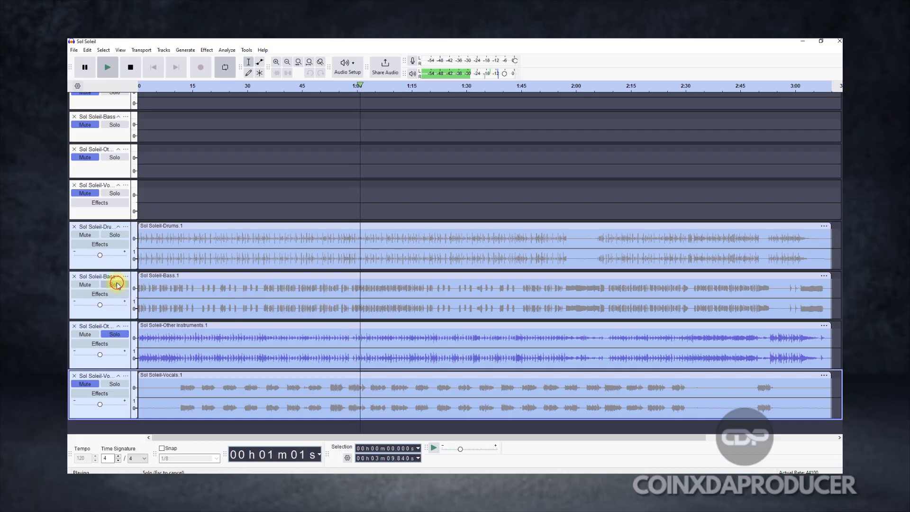
click(86, 336)
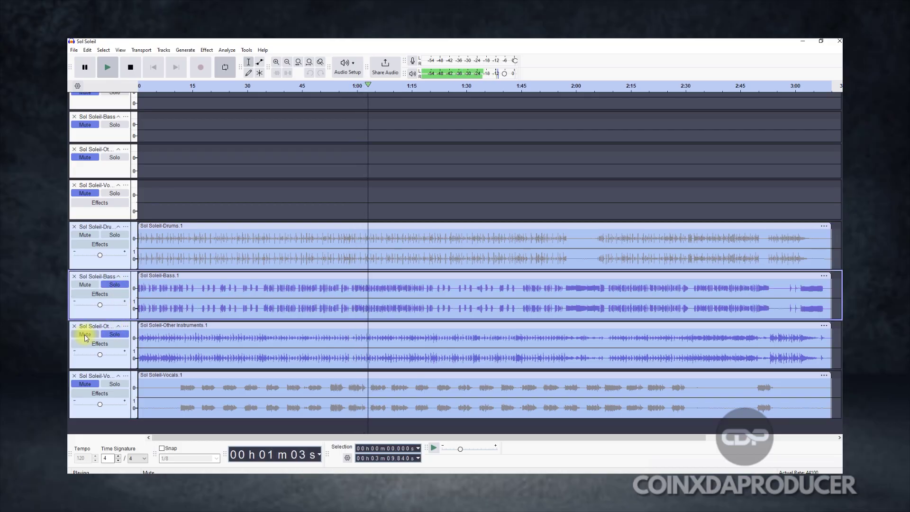
click(83, 342)
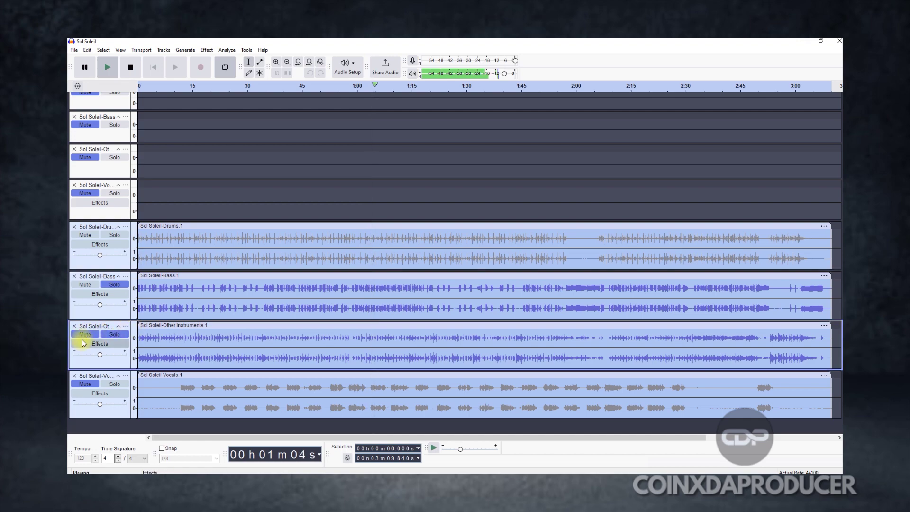
click(125, 337)
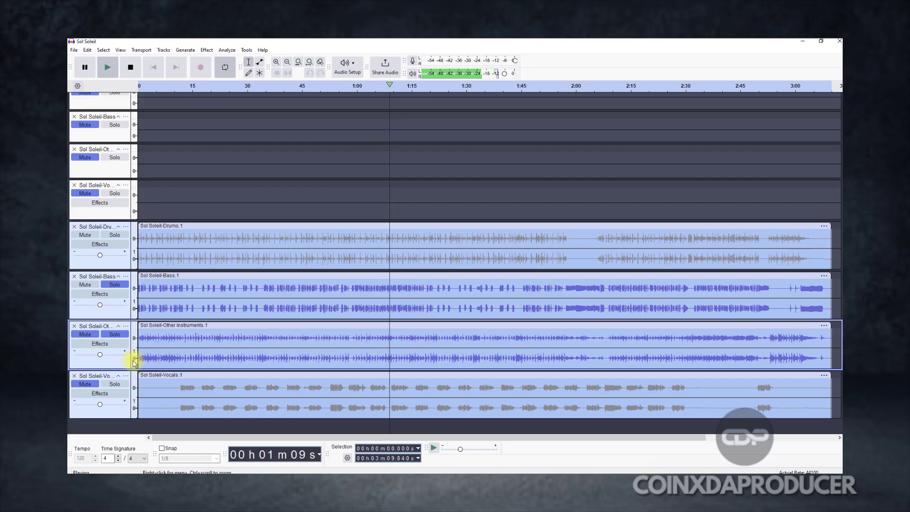
click(118, 337)
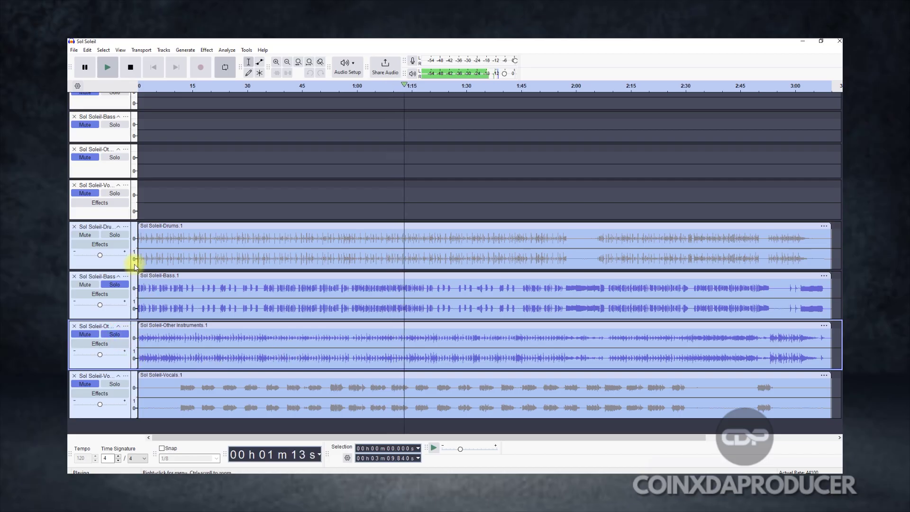
click(118, 337)
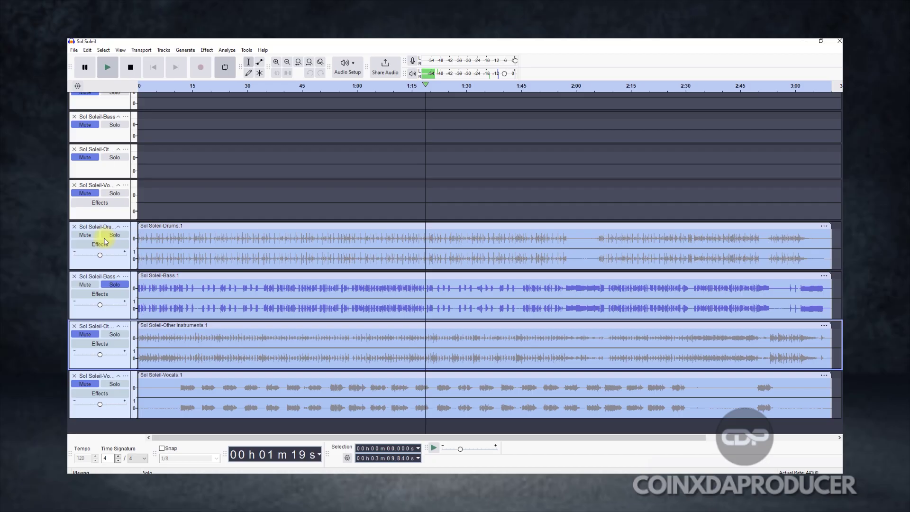
- Move the solo from the new Bass stem to the new Drums stem, and mute the Bass stem
click(115, 287)
click(114, 236)
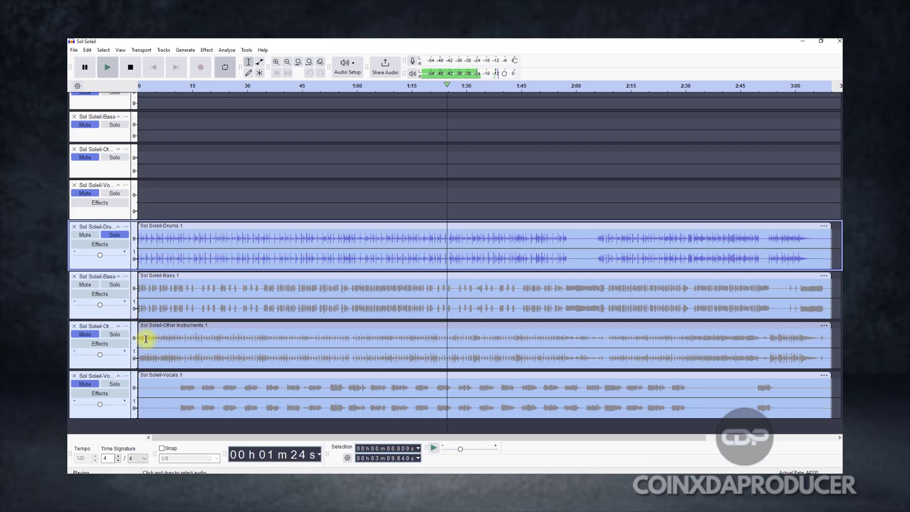
click(88, 286)
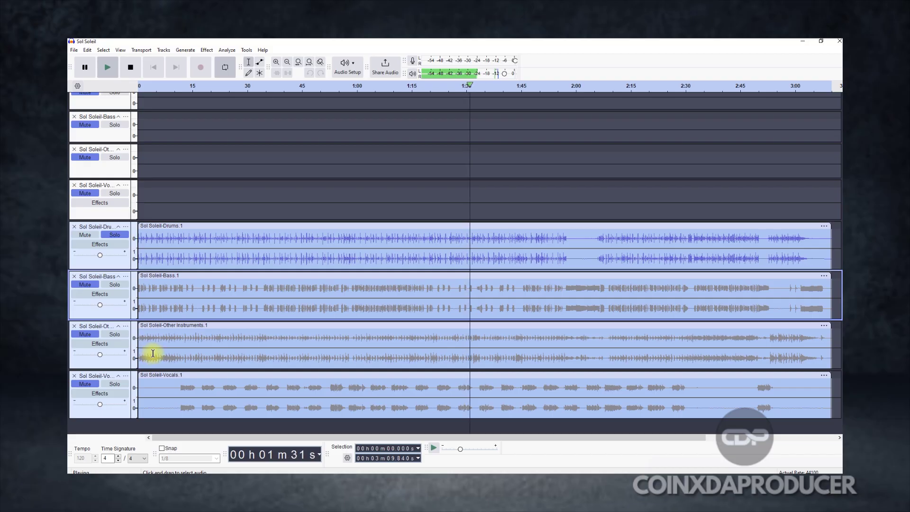
scroll(357, 299, up, 2)
scroll(341, 294, down, 2)
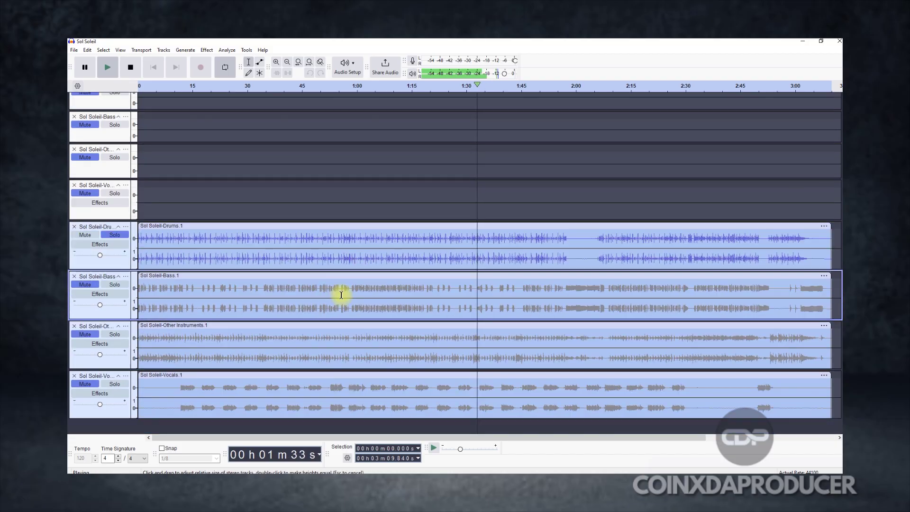
- Turn off the Drums solo, unmute the new Bass, Other Instruments and Vocals stems, and stop playback
click(114, 235)
click(88, 286)
click(85, 334)
click(86, 384)
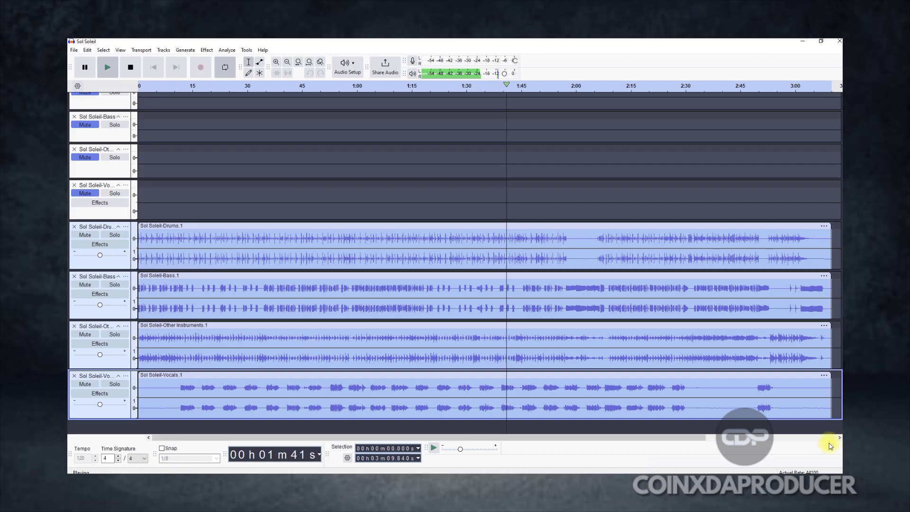
click(132, 71)
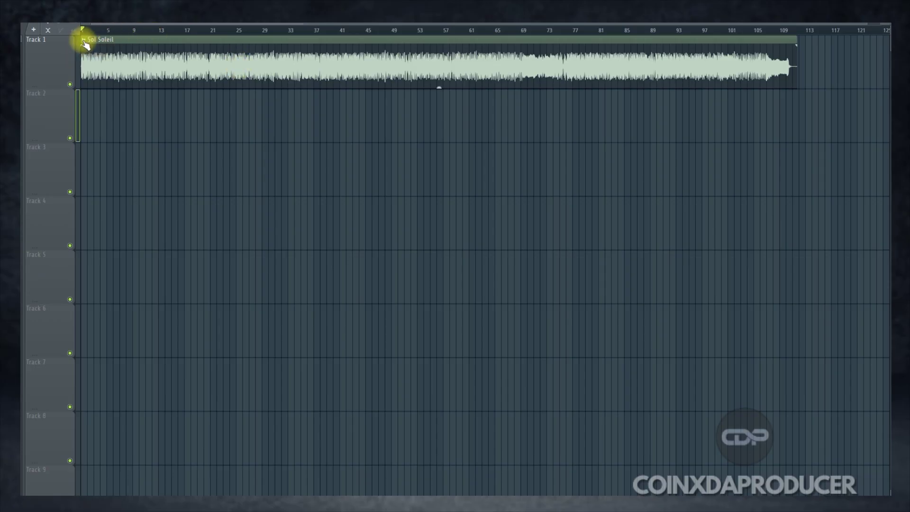
- In FL Studio, extract drums, bass, instruments and vocals stems from the Sol Soleil clip, with Limit CPU usage on and Mute source track when done
click(85, 41)
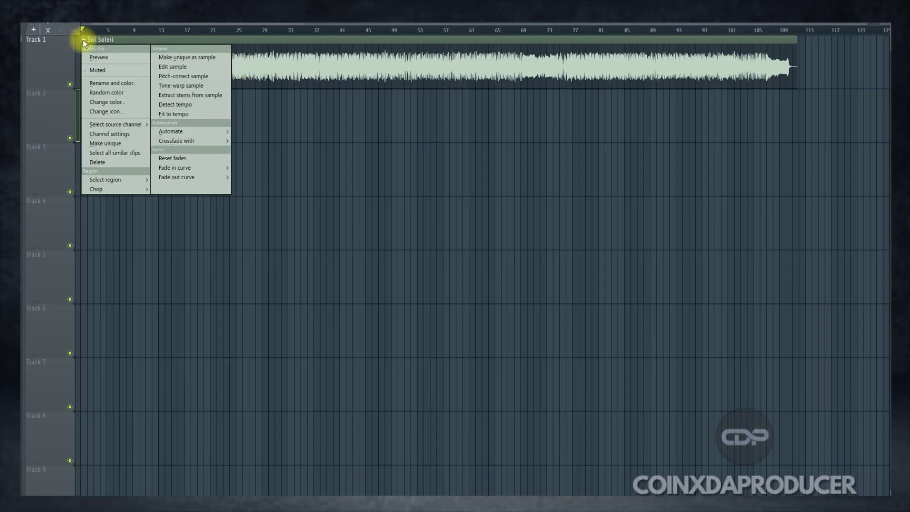
click(203, 99)
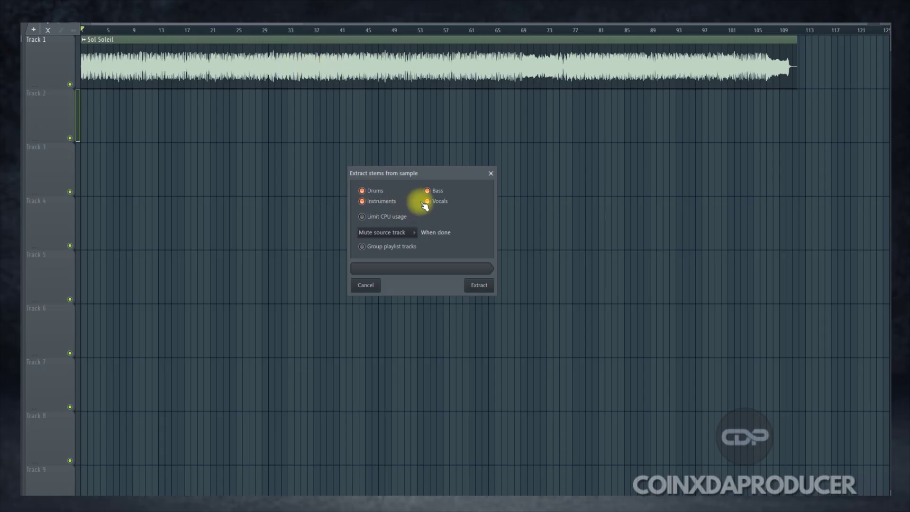
click(415, 235)
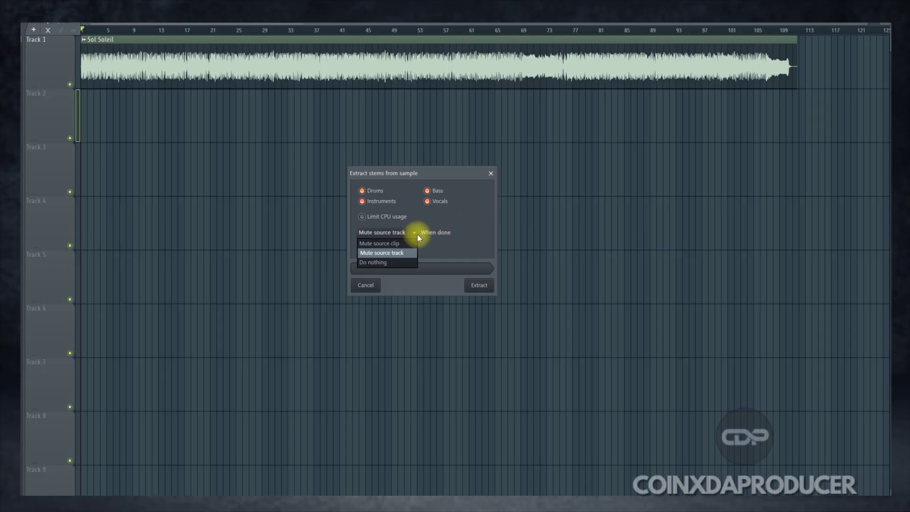
click(465, 215)
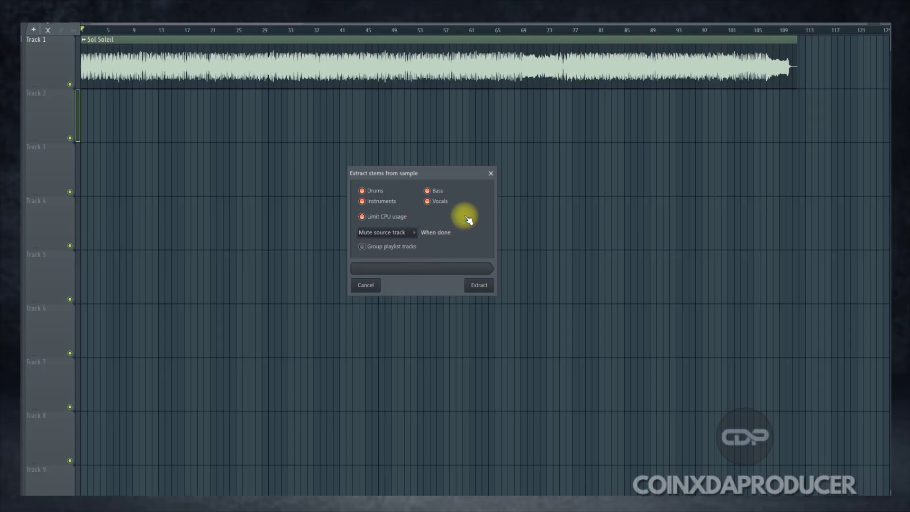
click(480, 285)
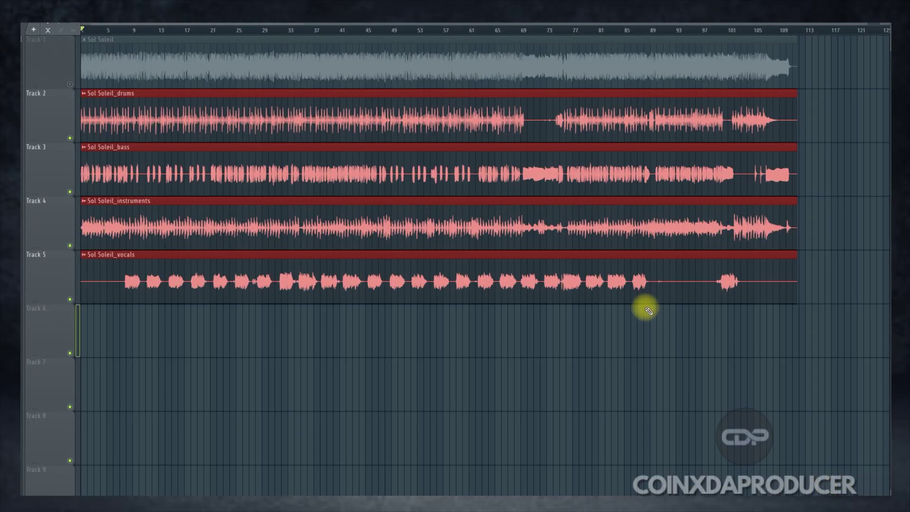
- Play the extracted stems and mute clips to isolate the vocals, then swap to the instruments clip with the vocals track off
key(space)
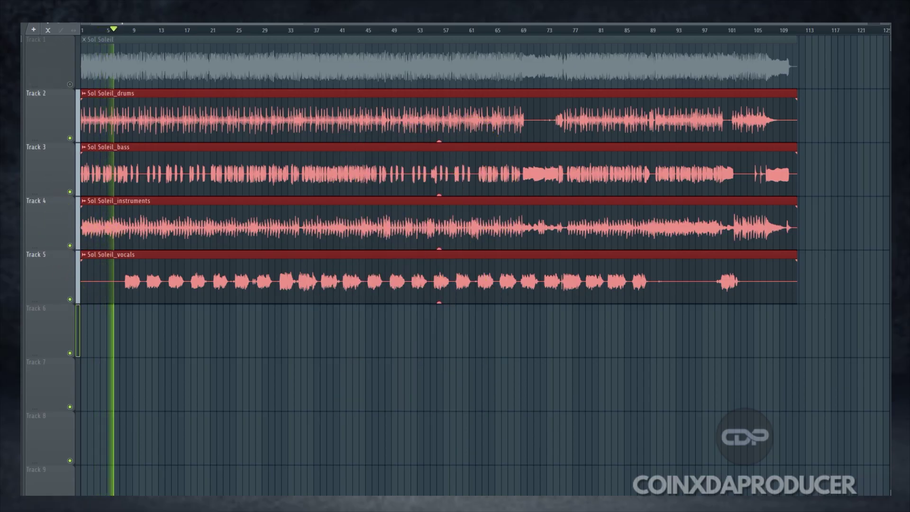
click(187, 117)
click(183, 165)
click(184, 229)
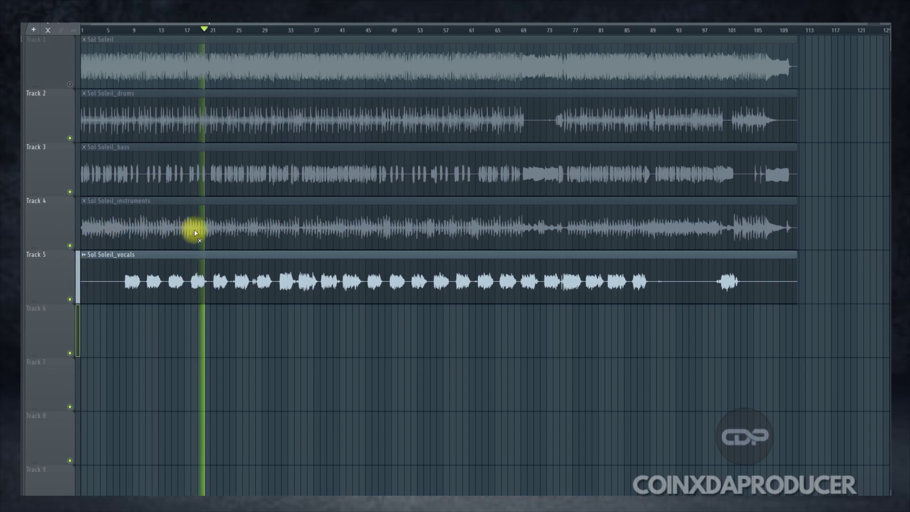
click(195, 231)
click(70, 299)
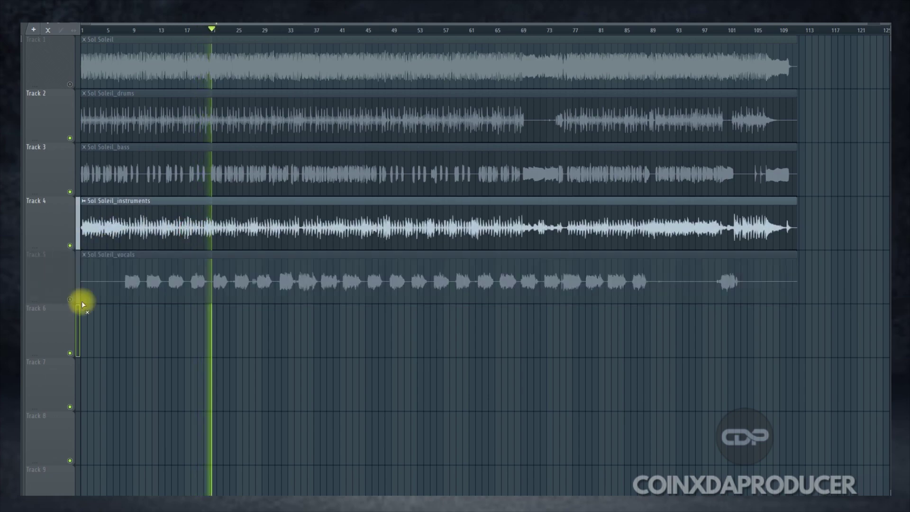
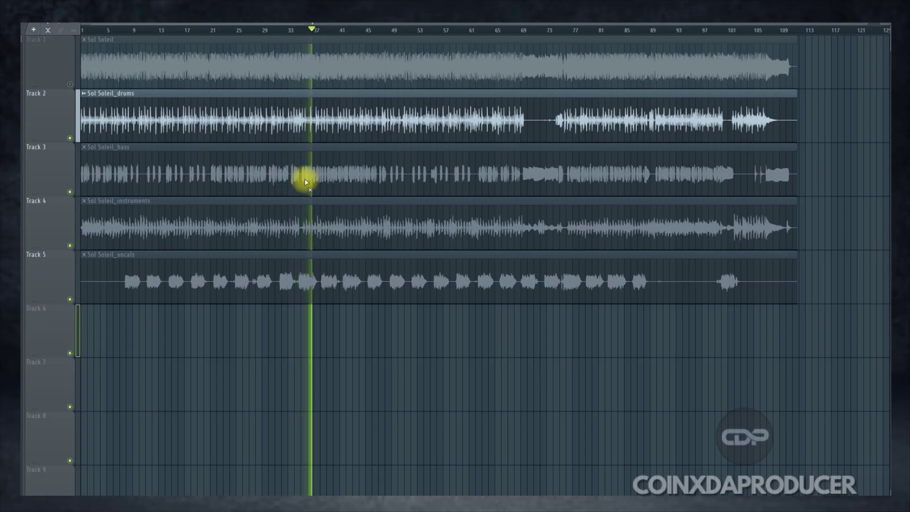
- Bring in the bass and instruments clips, and mute bass and drums to hear only the instruments clip
click(325, 177)
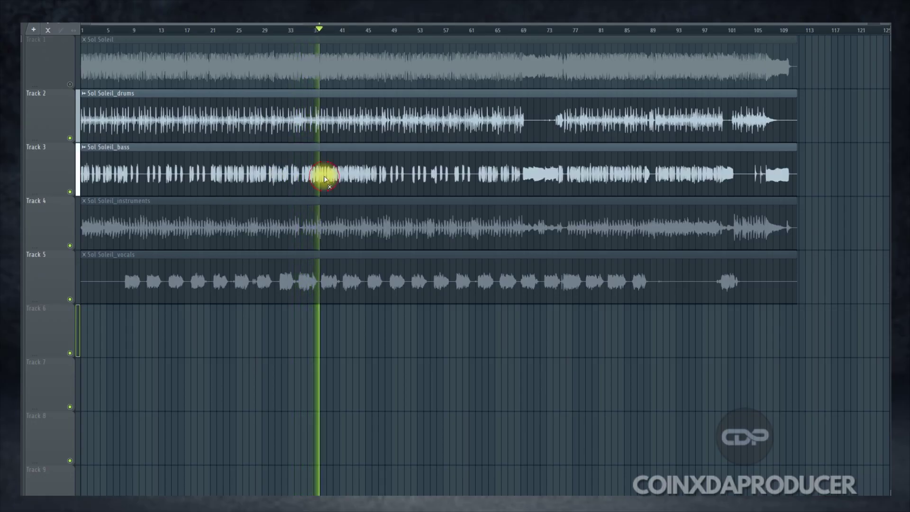
click(321, 225)
click(311, 163)
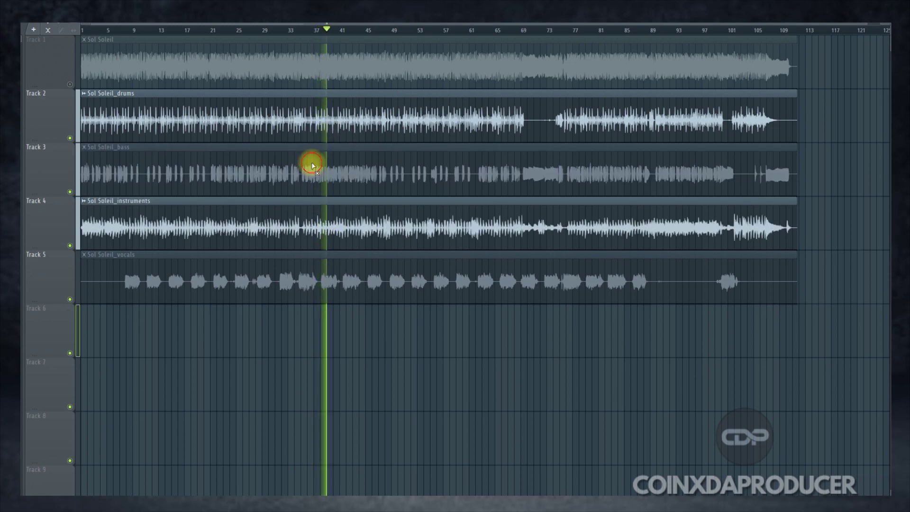
click(305, 131)
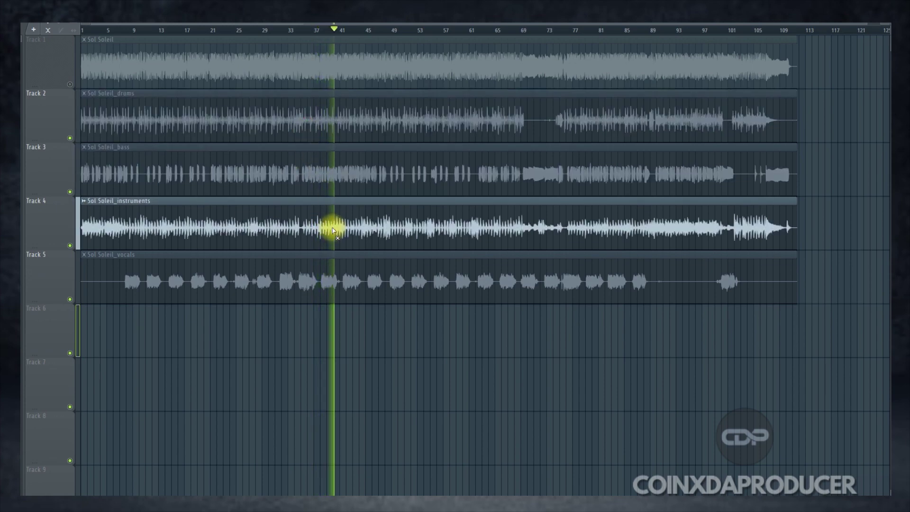
- Unmute the vocals, drums and bass clips so all four extracted stems play together, and stop playback
click(329, 228)
click(325, 268)
click(325, 242)
click(309, 129)
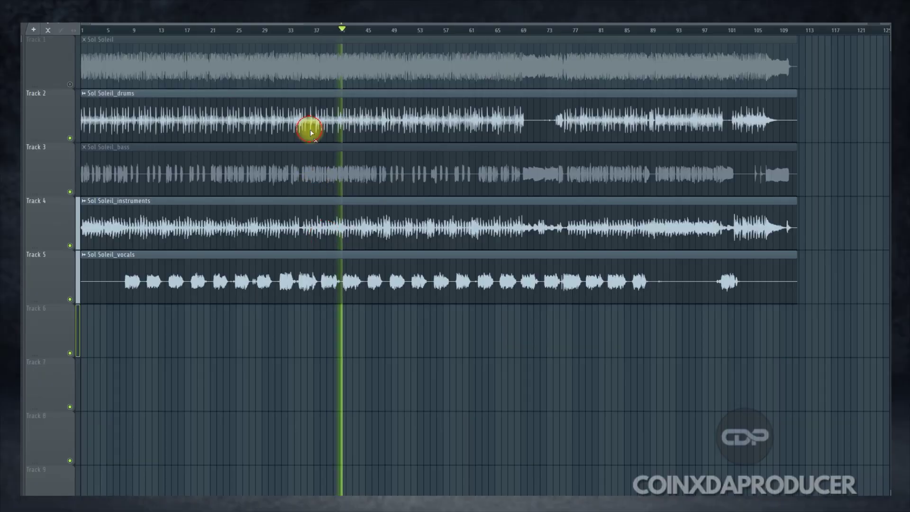
click(310, 169)
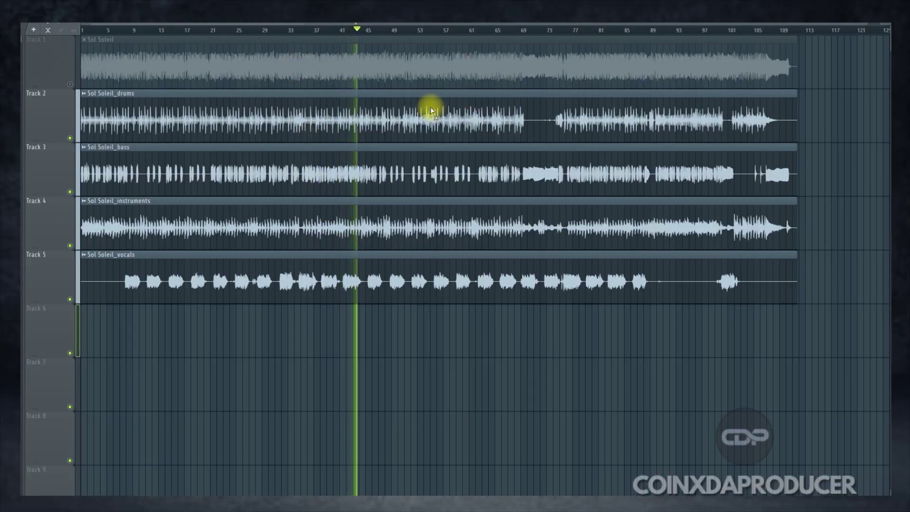
key(space)
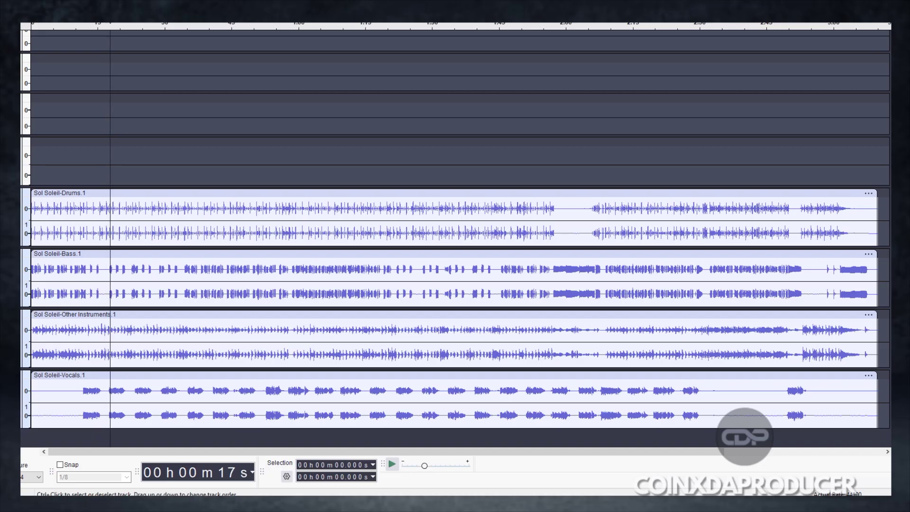
- In Audacity, play the separated stems from the start and solo the Vocals stem for a while before turning its solo off
click(33, 403)
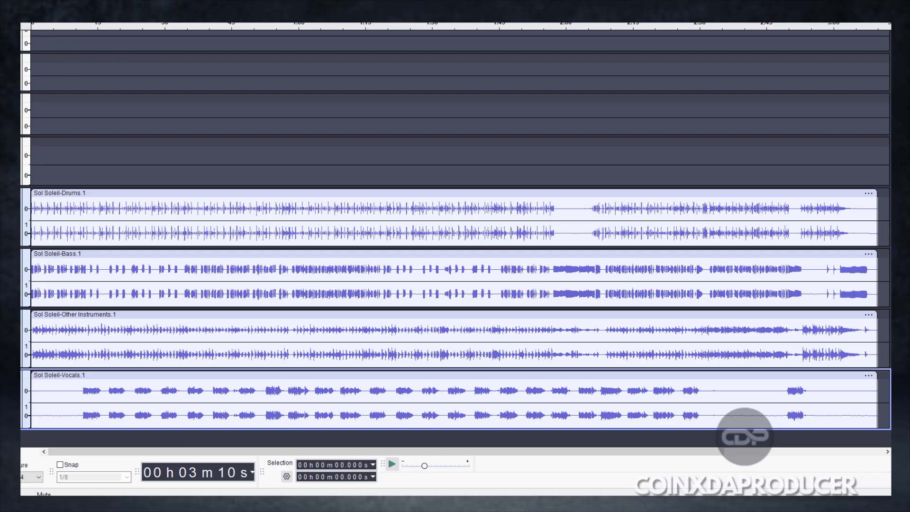
key(space)
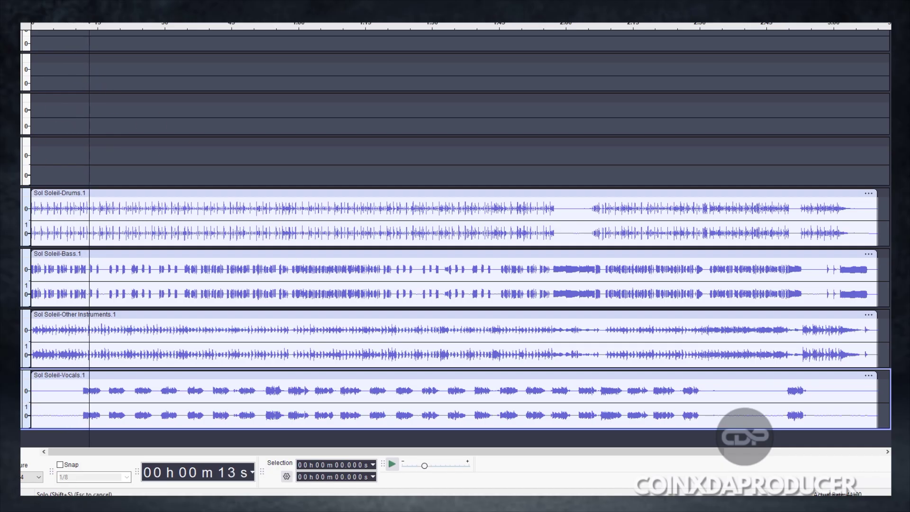
key(shift+s)
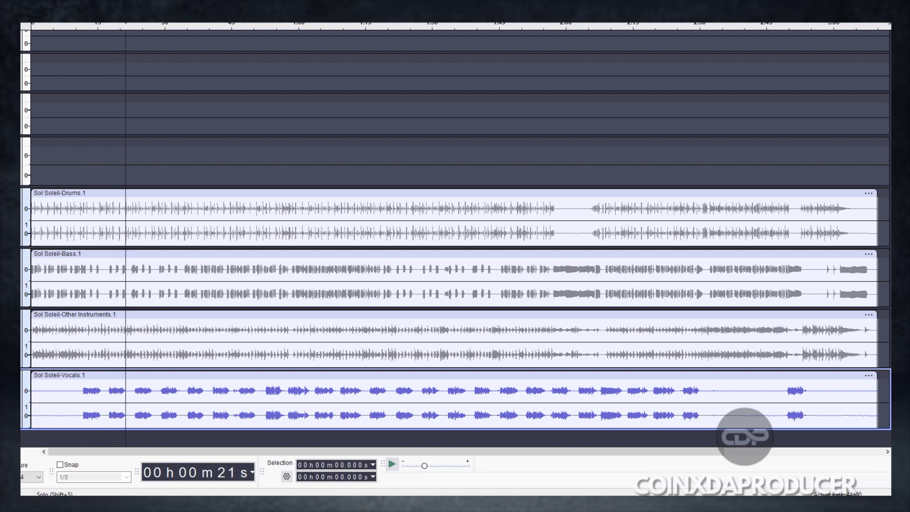
key(ctrl+shift+k)
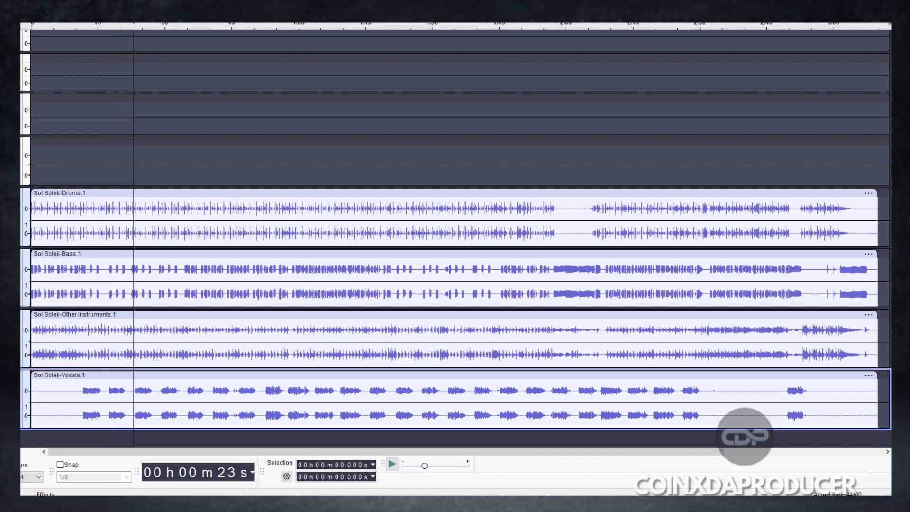
- Solo the Other Instruments, Bass and Drums stems one after another to hear each alone
click(21, 334)
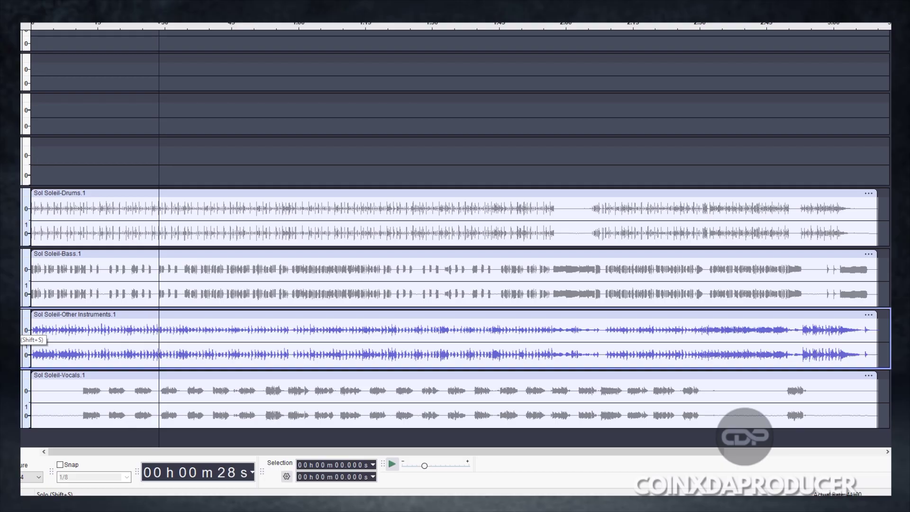
click(21, 334)
click(20, 274)
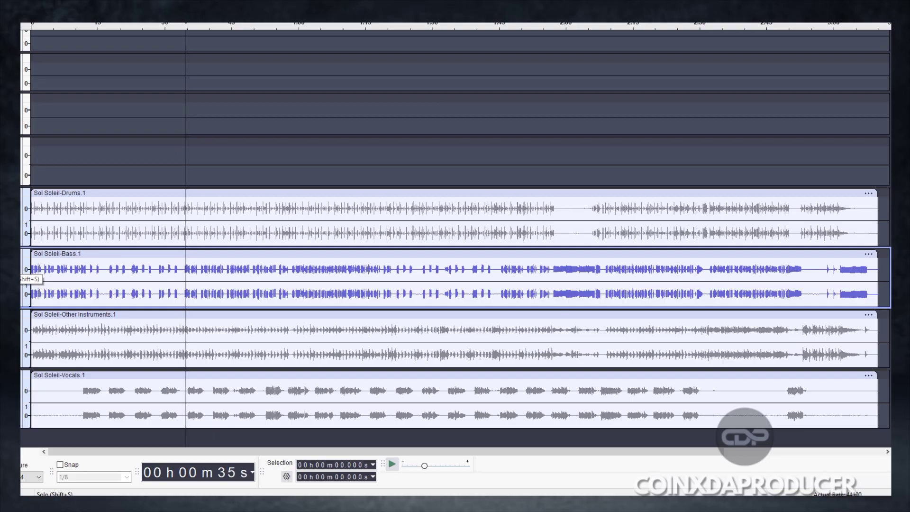
click(21, 274)
click(21, 212)
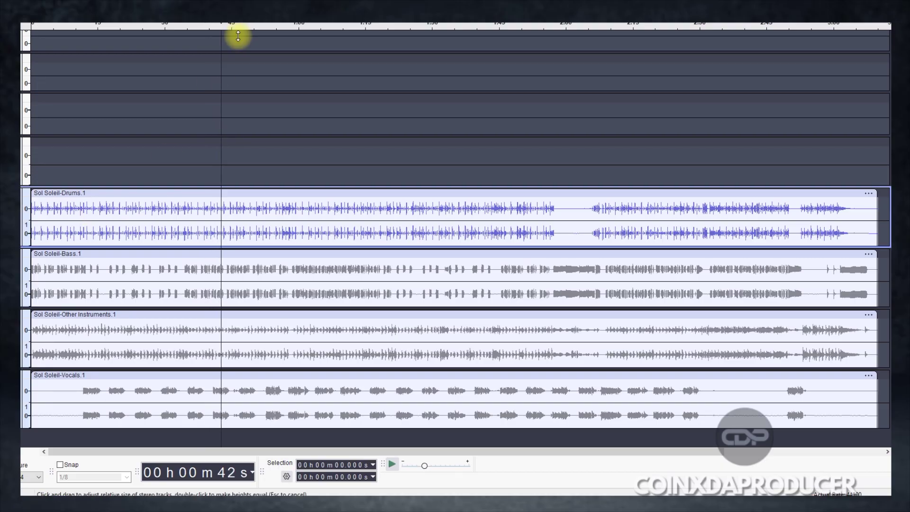
- In FL Studio, play the extracted stems from the start and mute the bass, instruments and vocals clips to isolate the drums
click(180, 89)
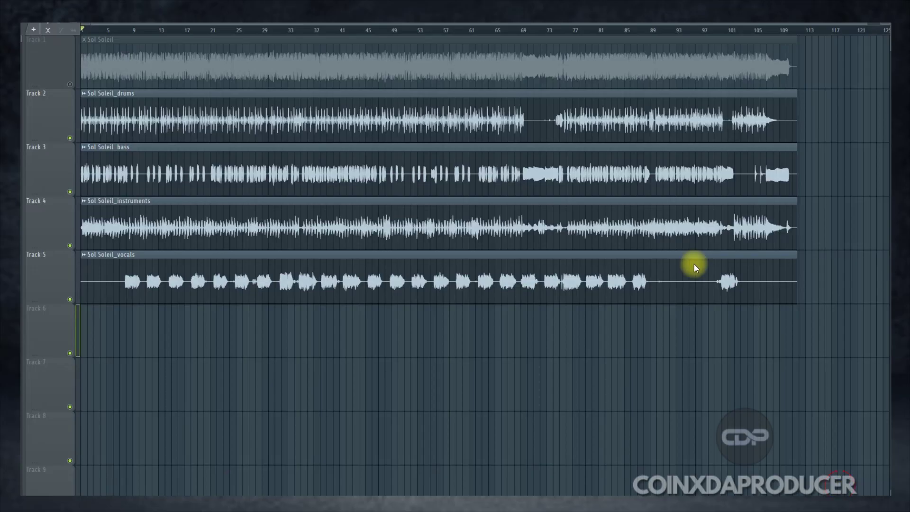
key(space)
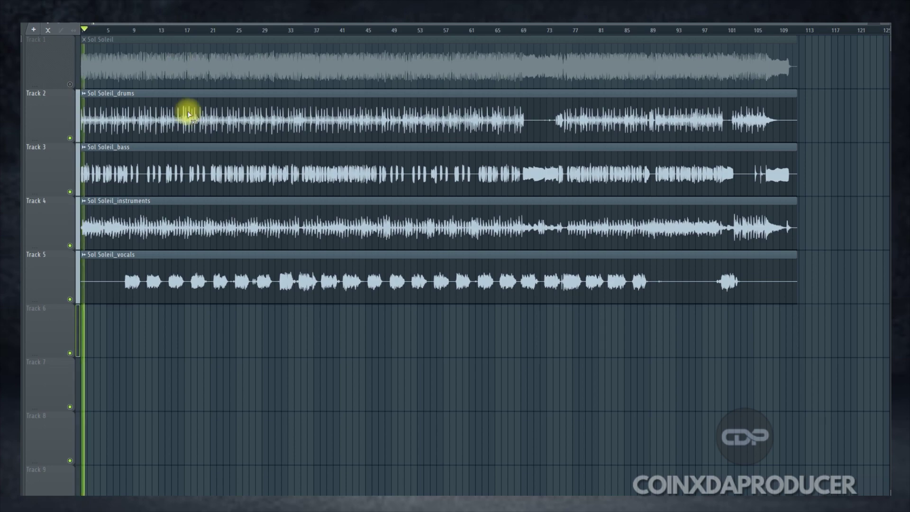
click(142, 176)
click(163, 227)
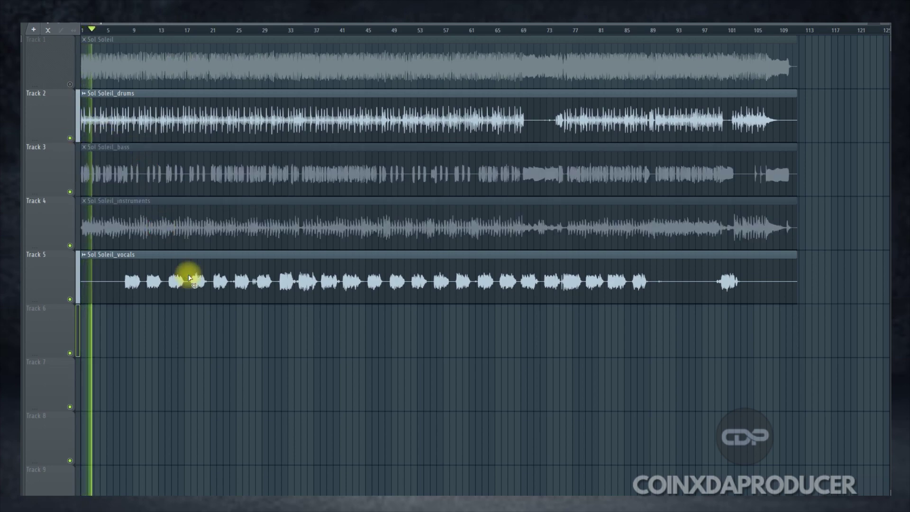
click(192, 275)
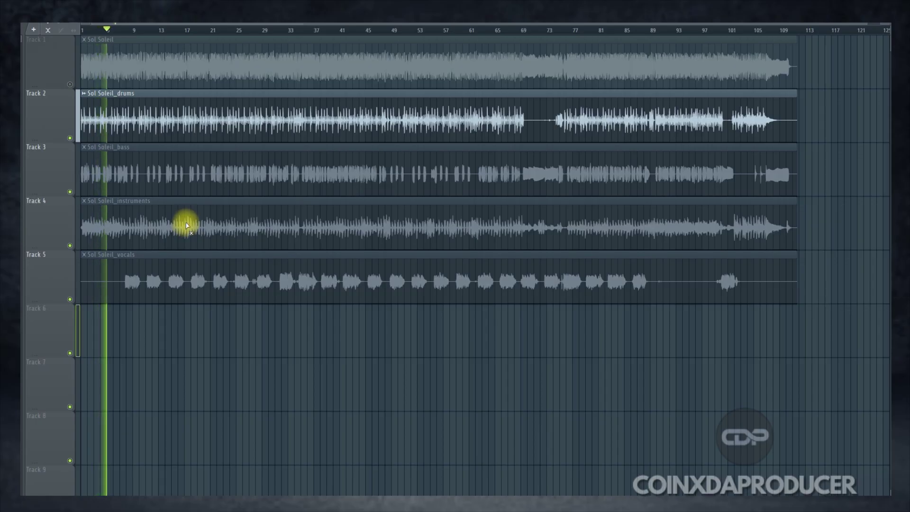
- Switch the audition from the drums to the instruments clip and on to the vocals clip, muting the other stem clips
click(122, 172)
click(148, 211)
click(135, 146)
click(128, 130)
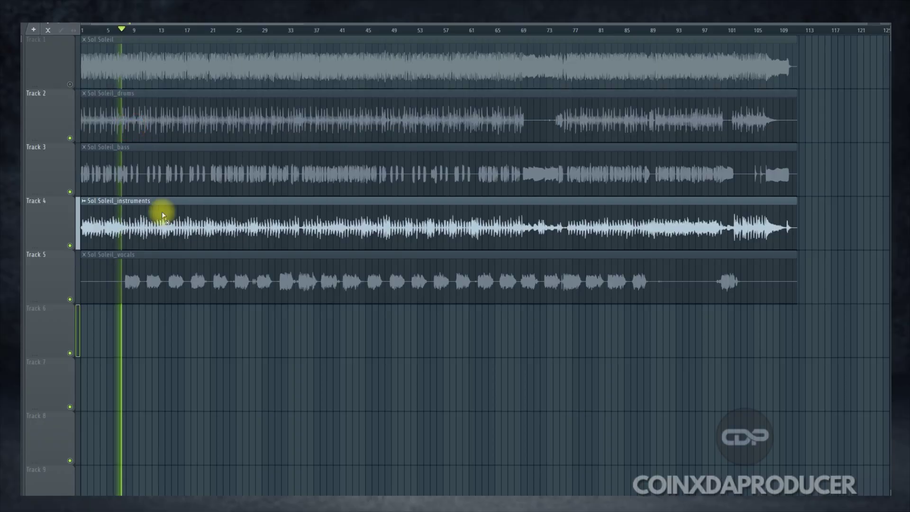
click(165, 271)
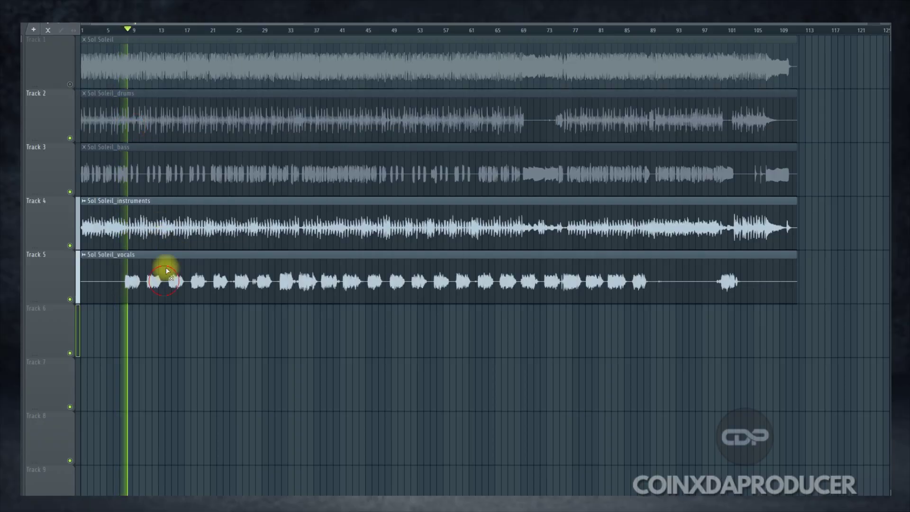
click(156, 219)
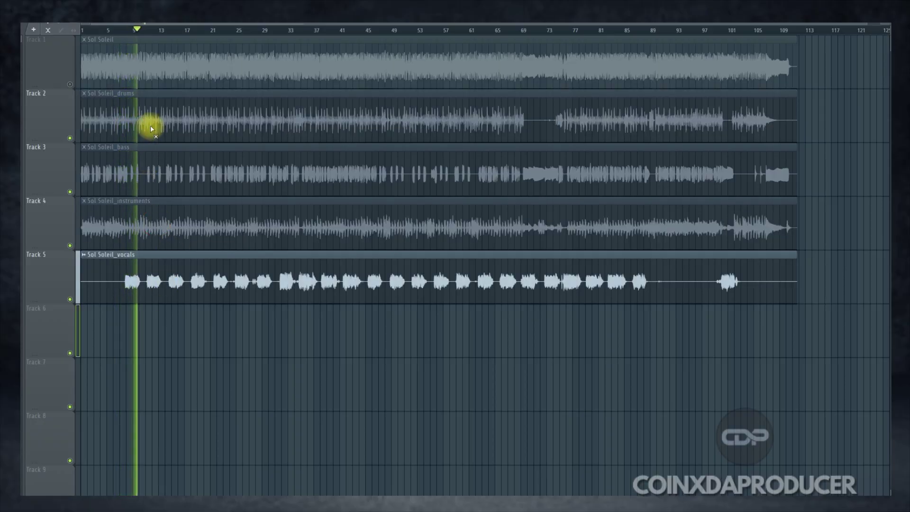